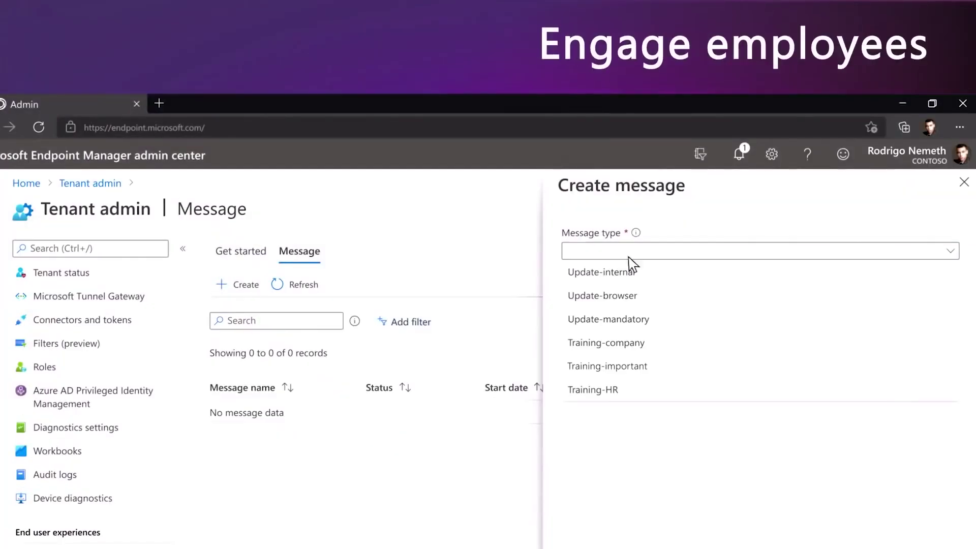
# Choose Training-important as the message type for the new message
pyautogui.click(626, 368)
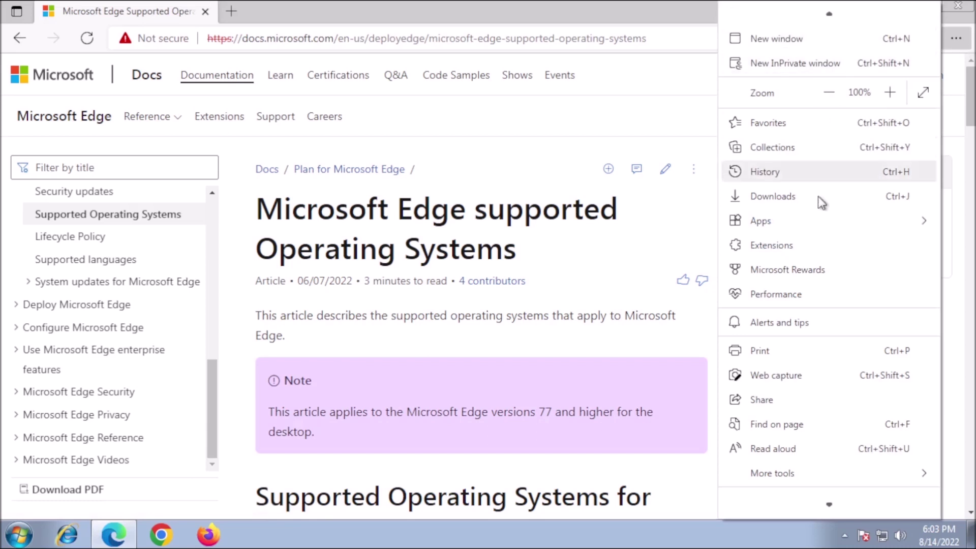
pyautogui.scroll(-1, 823, 321)
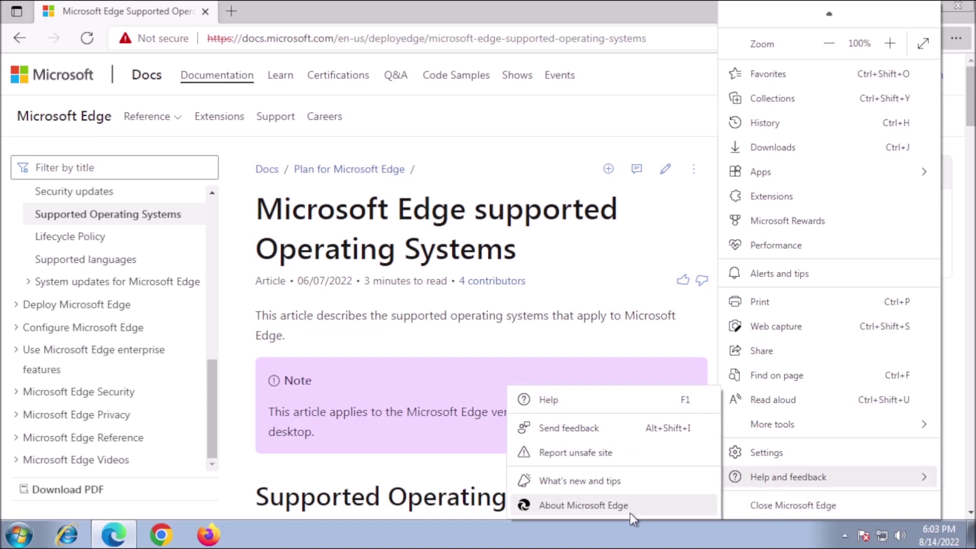
# Dismiss the Edge browser menu before heading to Settings
pyautogui.click(538, 16)
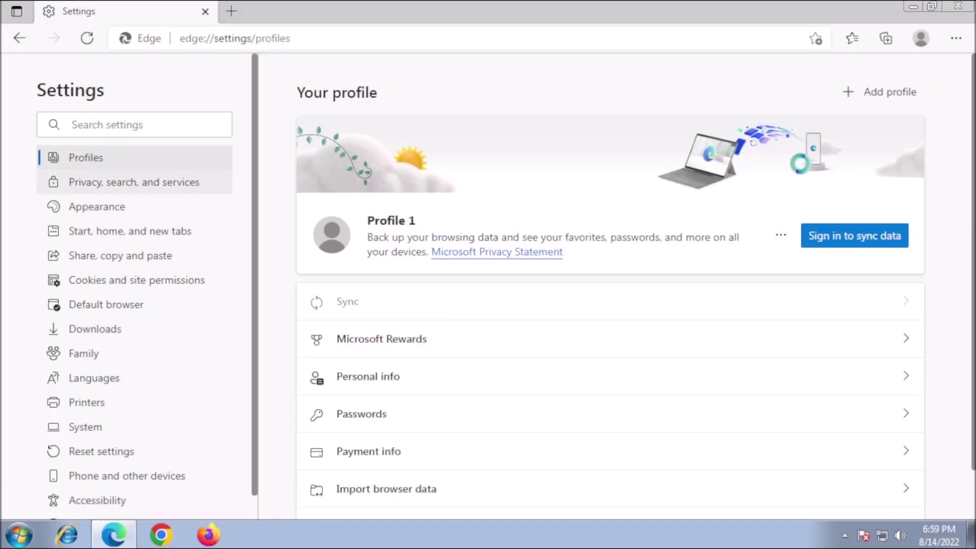
# In Privacy, search, and services, set Edge tracking prevention to Strict
pyautogui.click(153, 186)
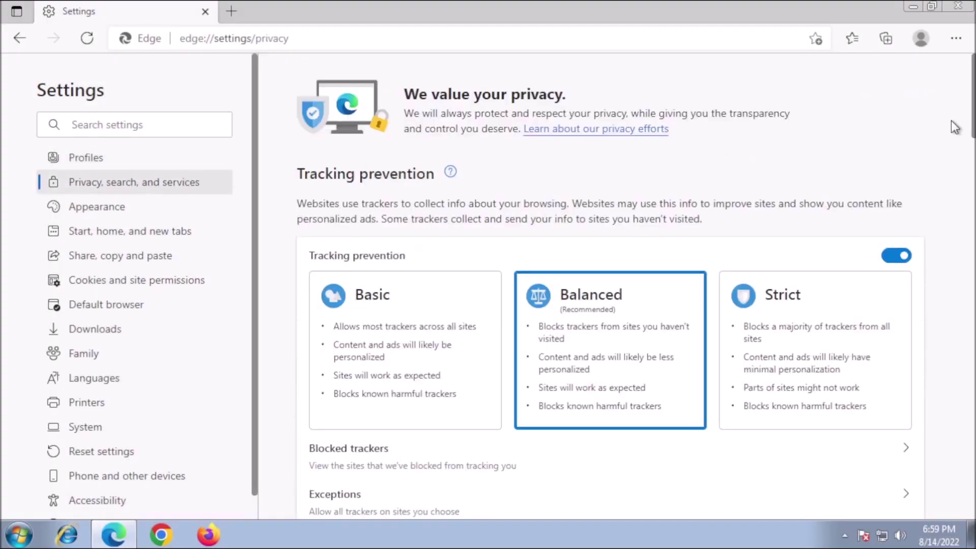
pyautogui.scroll(-1, 973, 128)
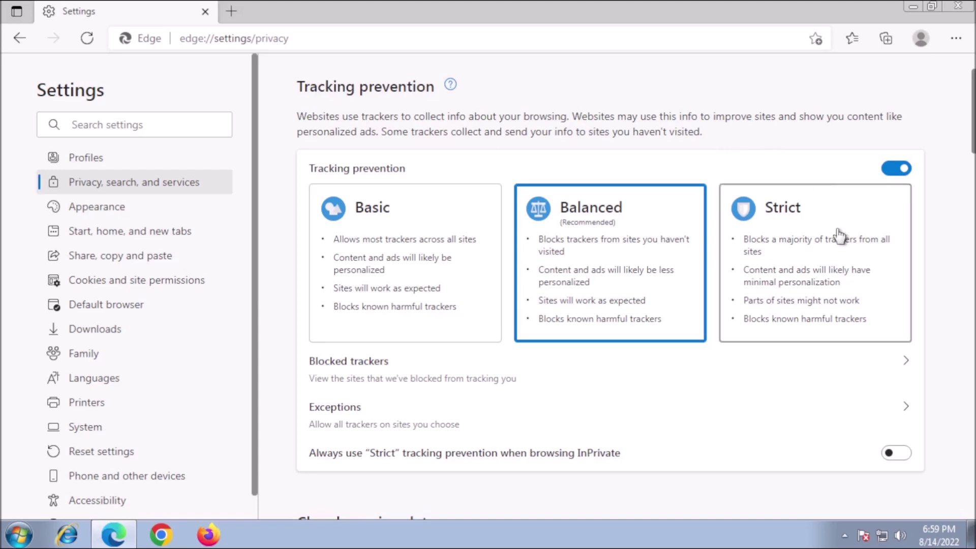
pyautogui.click(813, 280)
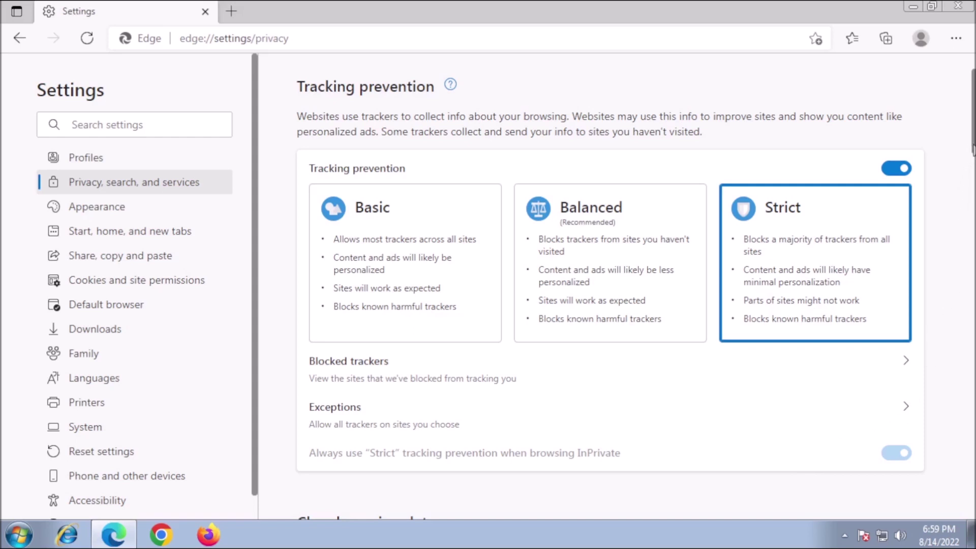
pyautogui.scroll(-8, 838, 327)
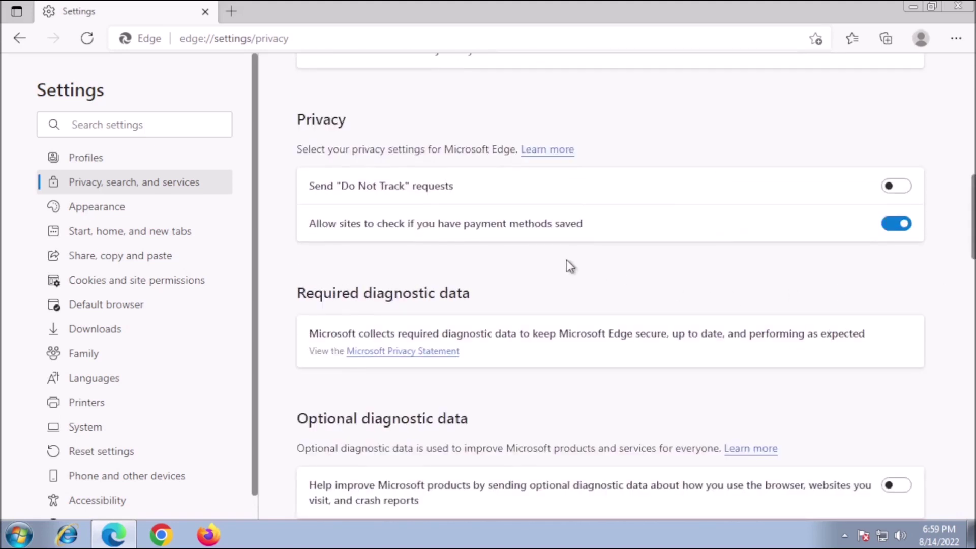
# Enable Do Not Track requests and block sites from checking saved payment methods
pyautogui.click(894, 187)
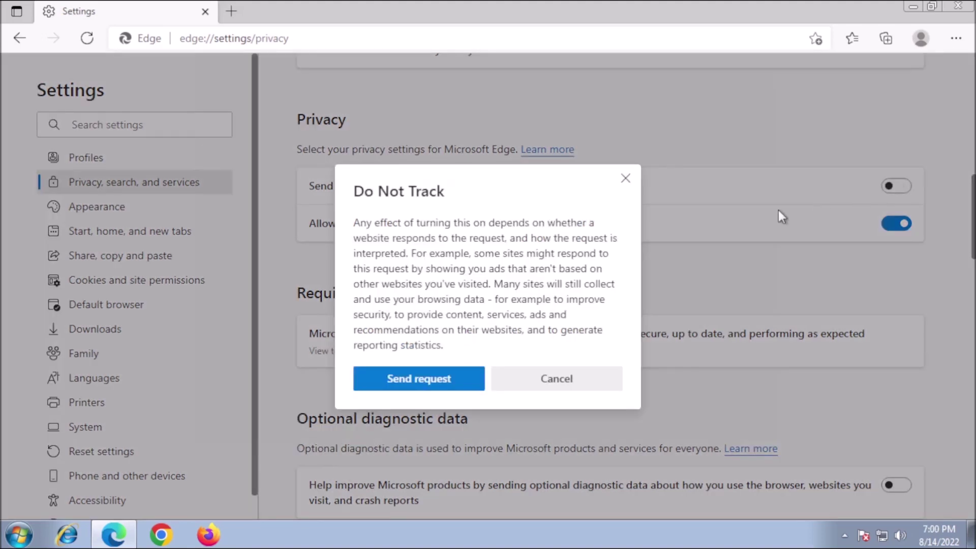
pyautogui.click(428, 387)
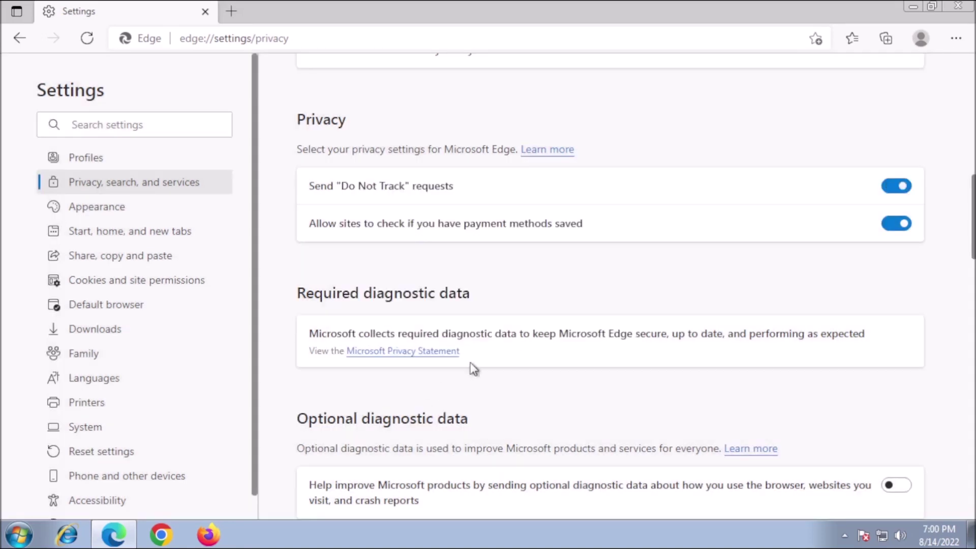
pyautogui.click(893, 228)
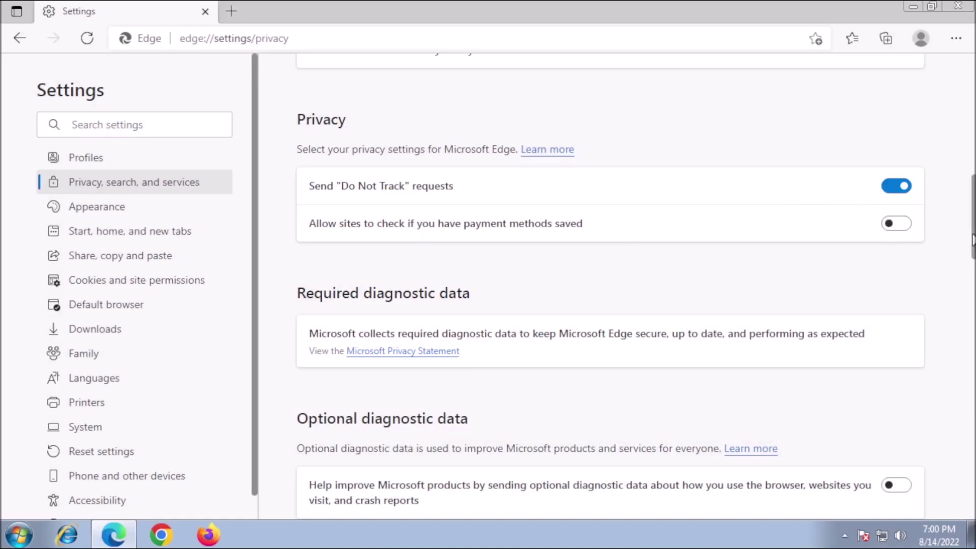
pyautogui.scroll(-1, 973, 240)
pyautogui.scroll(-2, 973, 283)
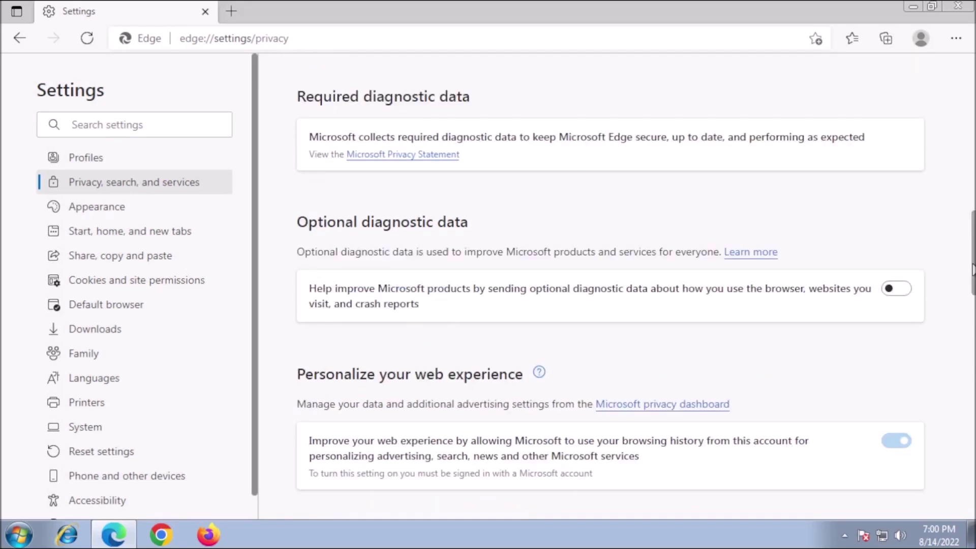
pyautogui.moveTo(972, 267); pyautogui.dragTo(973, 408)
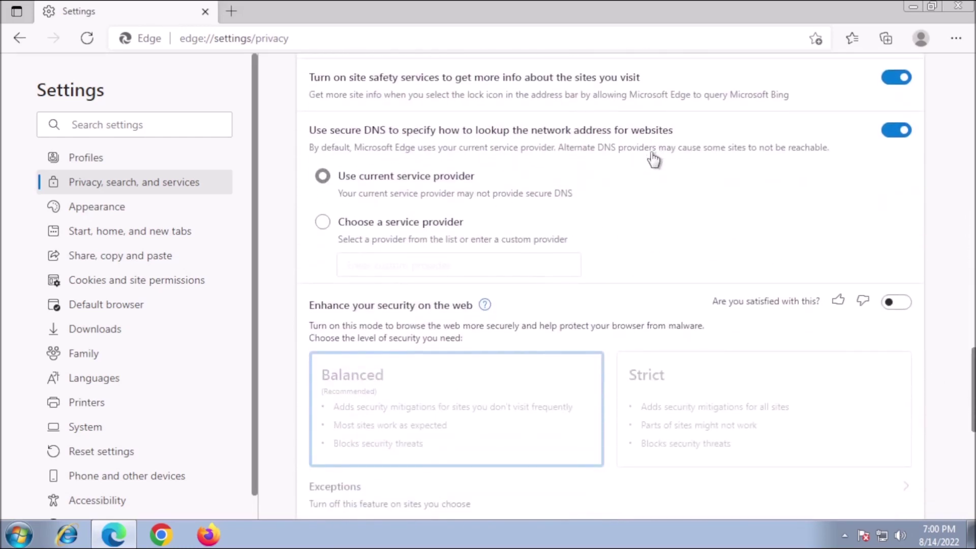
# Use Cloudflare (1.1.1.1) for secure DNS and set enhanced web security to Strict
pyautogui.click(323, 223)
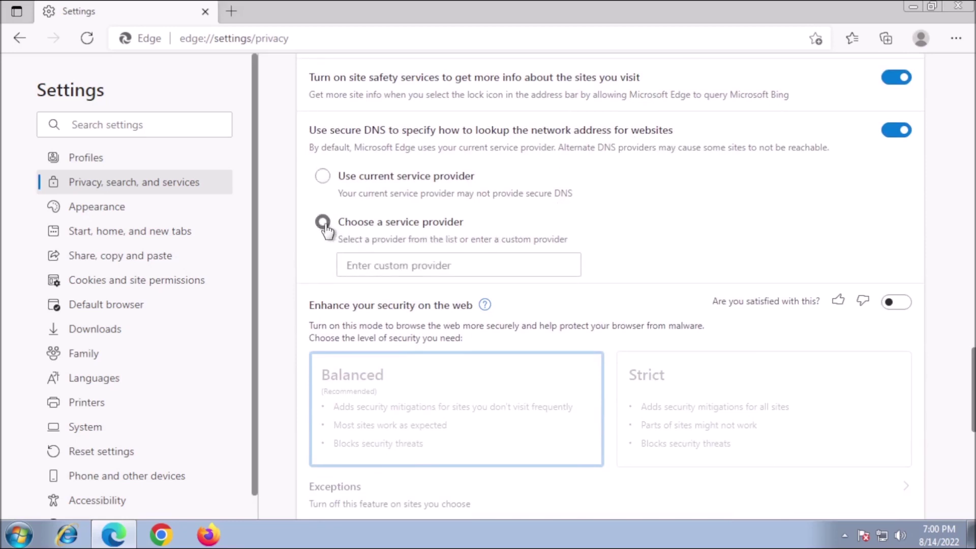
pyautogui.click(419, 271)
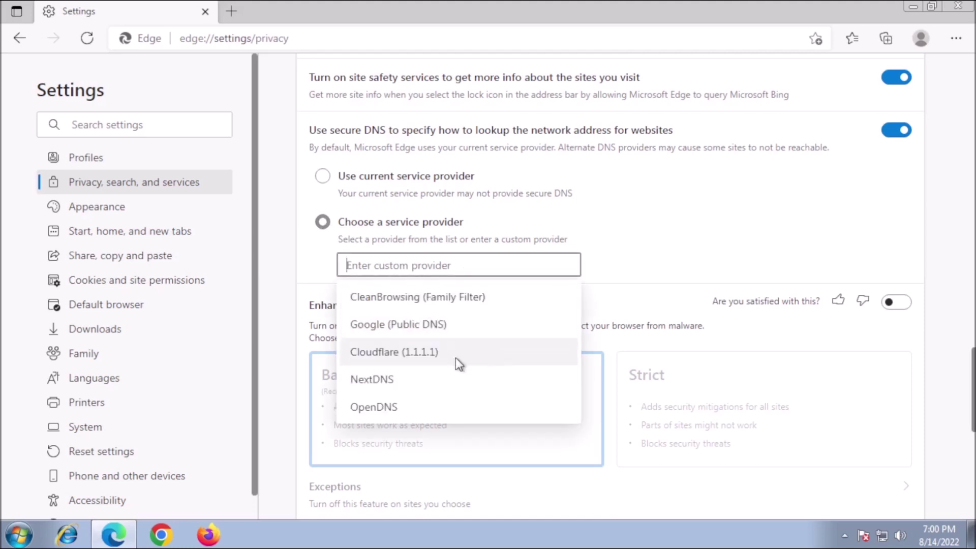
pyautogui.click(404, 355)
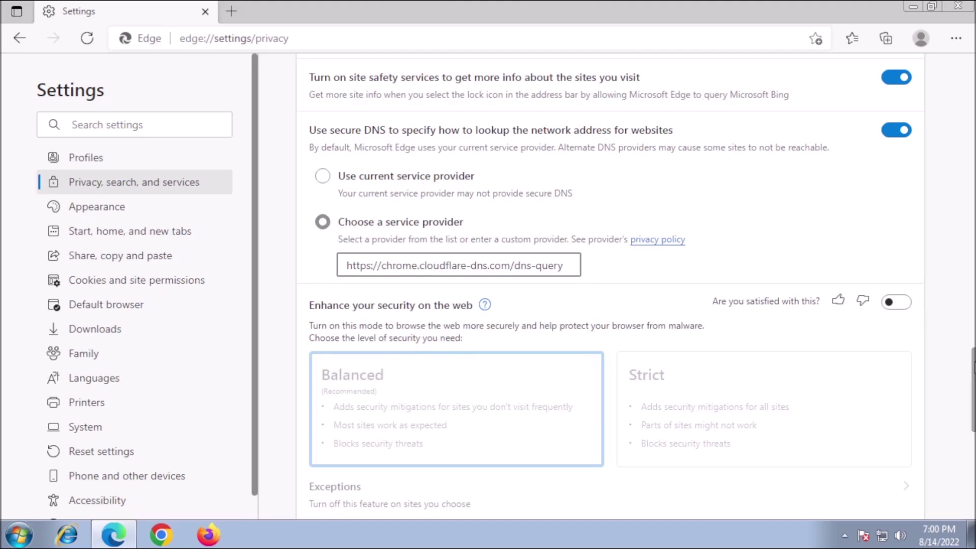
pyautogui.scroll(-2, 892, 305)
pyautogui.click(896, 153)
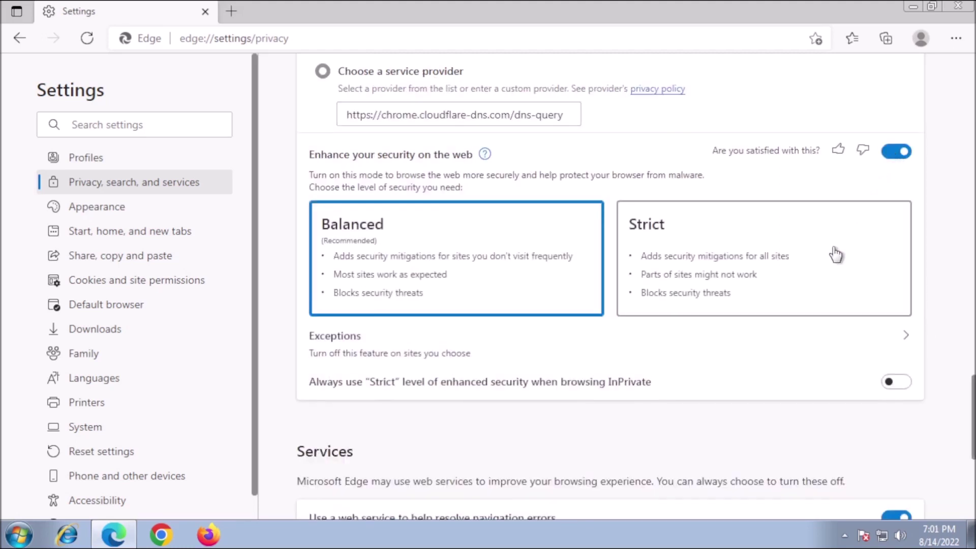
pyautogui.click(829, 273)
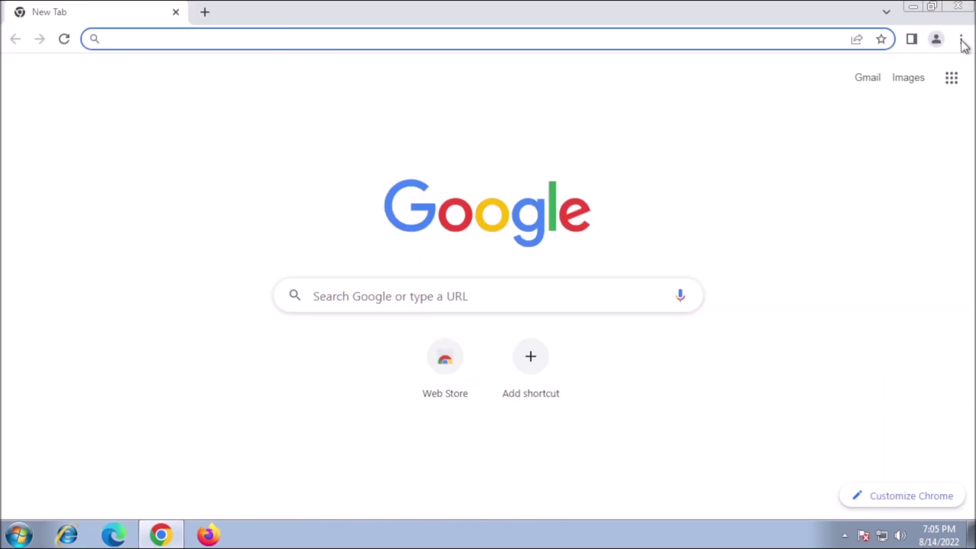
# In Chrome Security settings, switch Safe Browsing to Enhanced and leave always-secure connections off
pyautogui.click(961, 38)
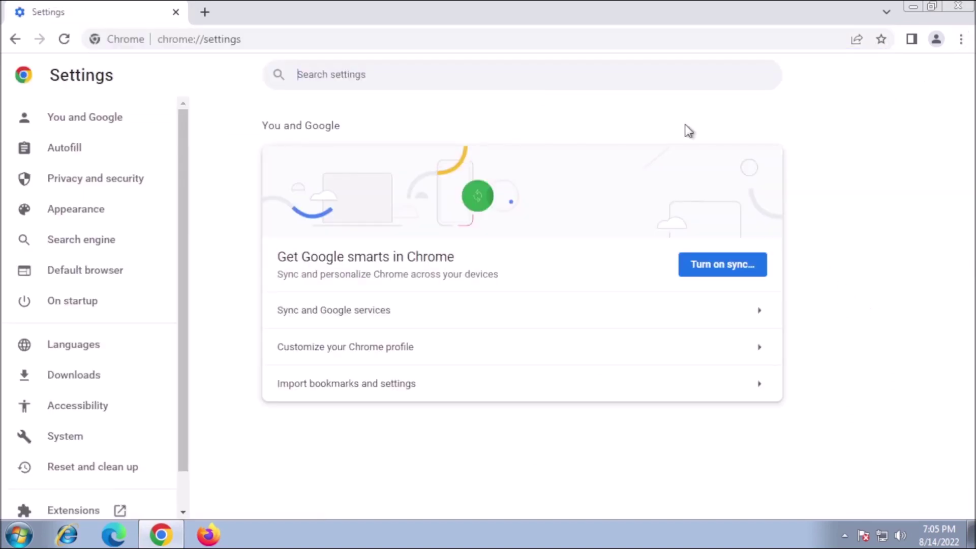
pyautogui.click(134, 181)
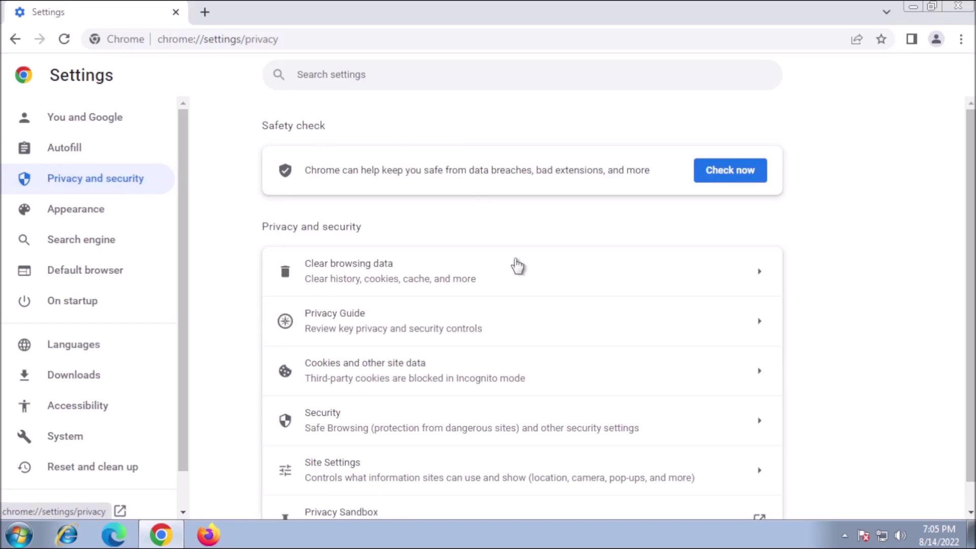
pyautogui.click(431, 433)
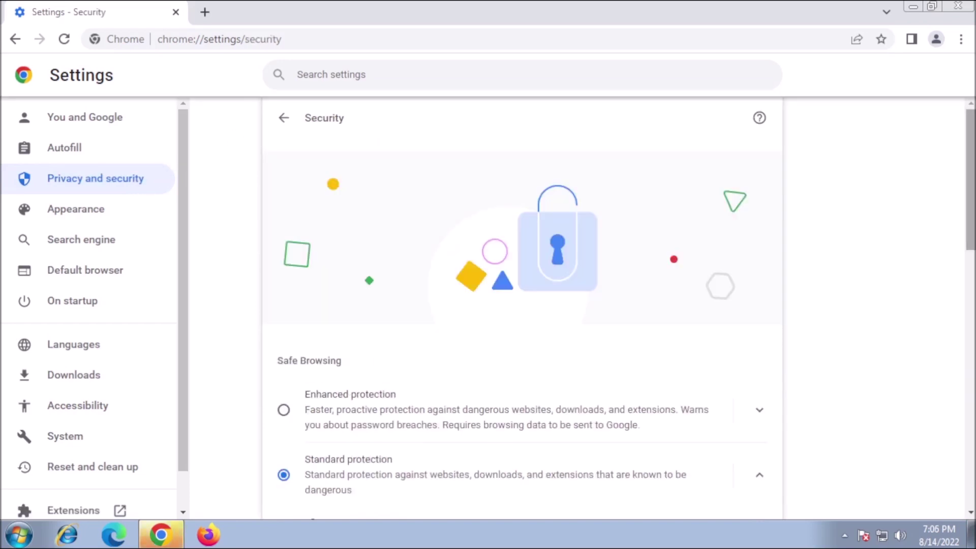
pyautogui.moveTo(971, 225); pyautogui.dragTo(970, 316)
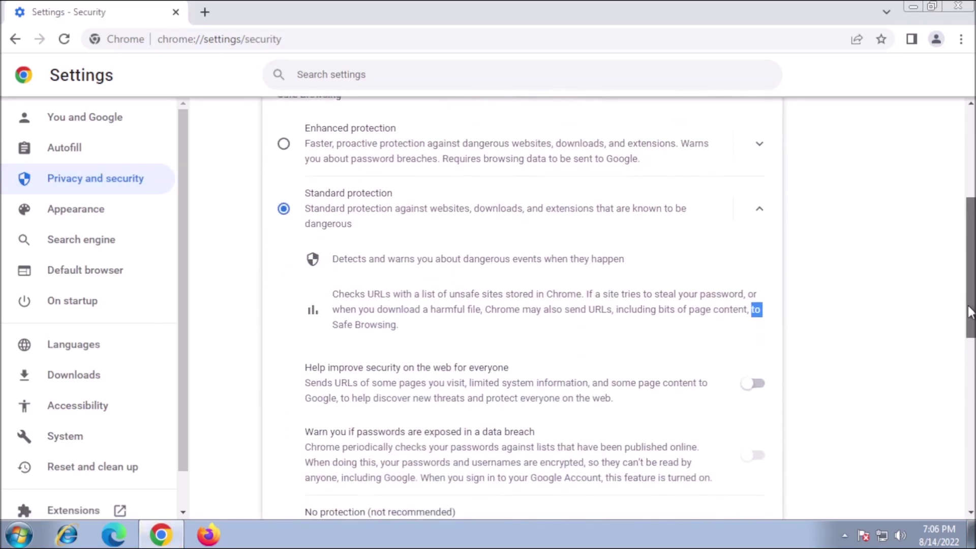
pyautogui.click(283, 143)
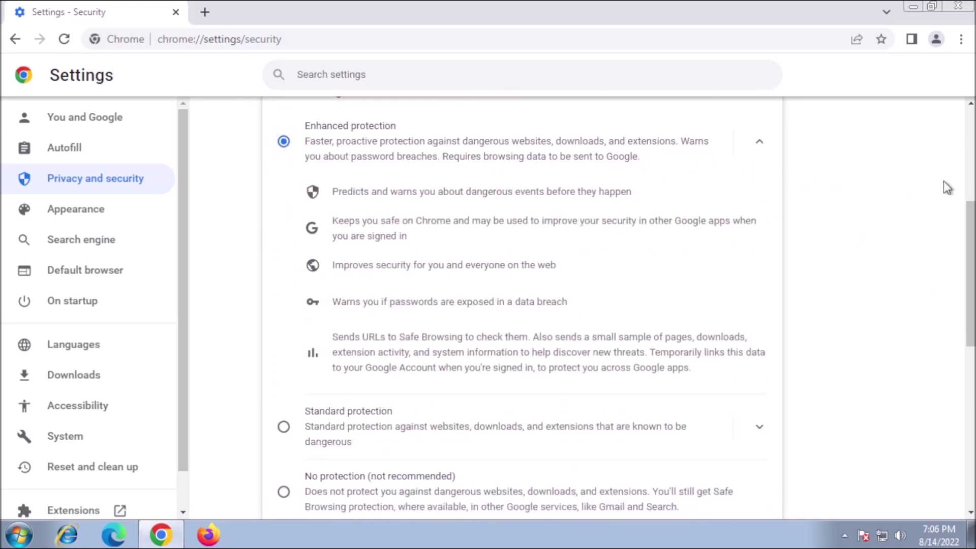
pyautogui.moveTo(969, 233); pyautogui.dragTo(969, 358)
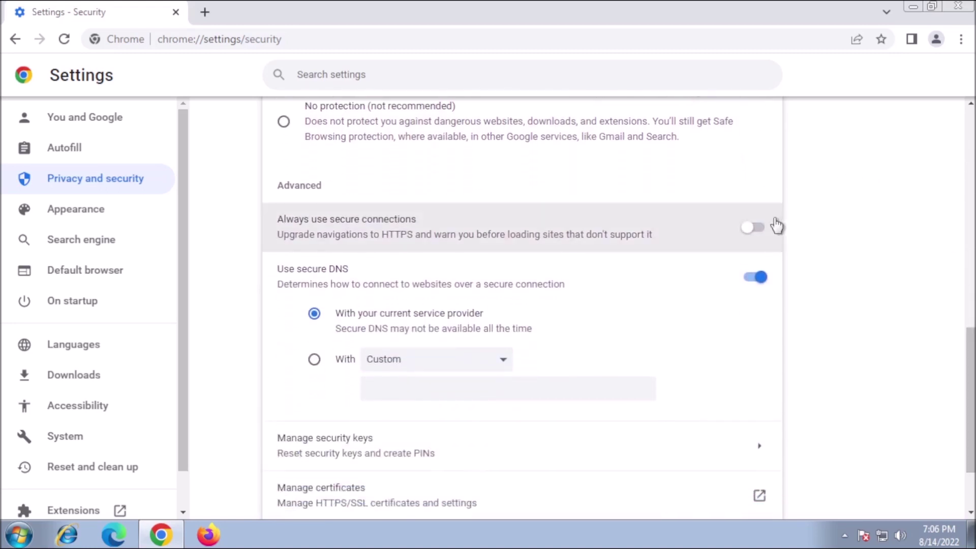
pyautogui.click(755, 229)
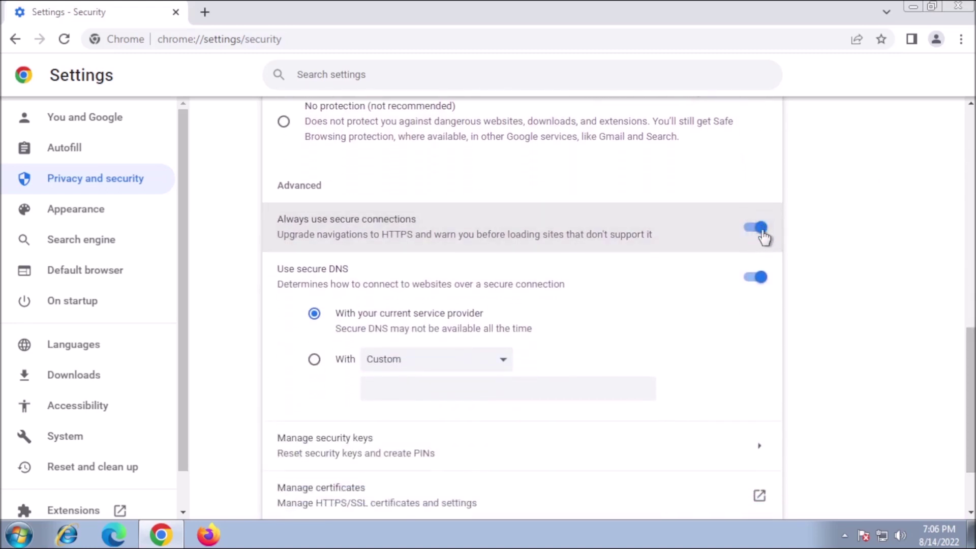
pyautogui.click(761, 232)
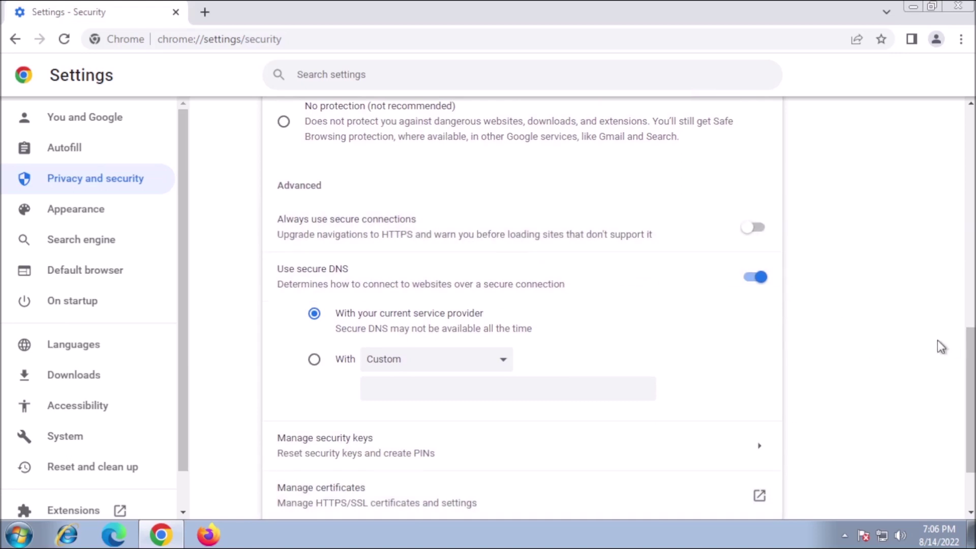
# Set Chrome secure DNS to the Cloudflare (1.1.1.1) provider
pyautogui.click(315, 362)
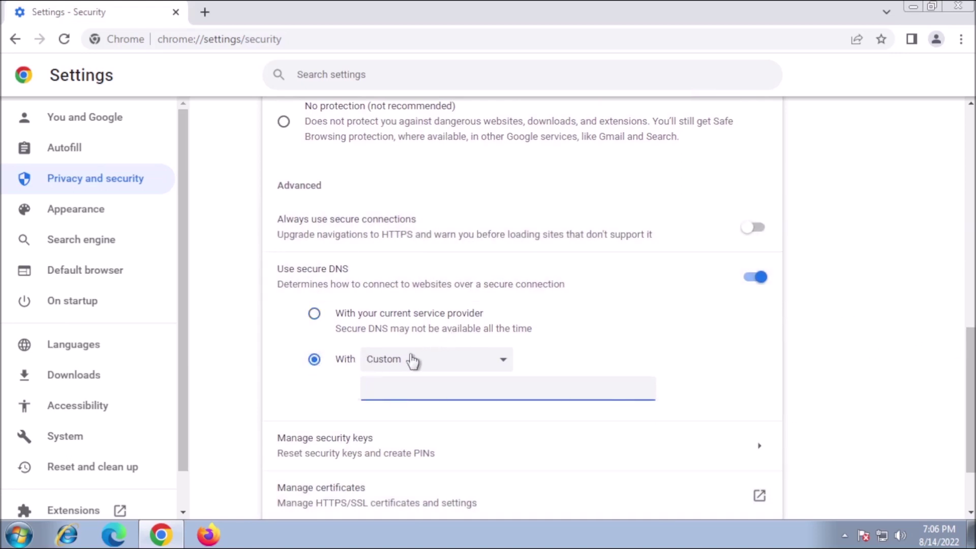
pyautogui.click(446, 365)
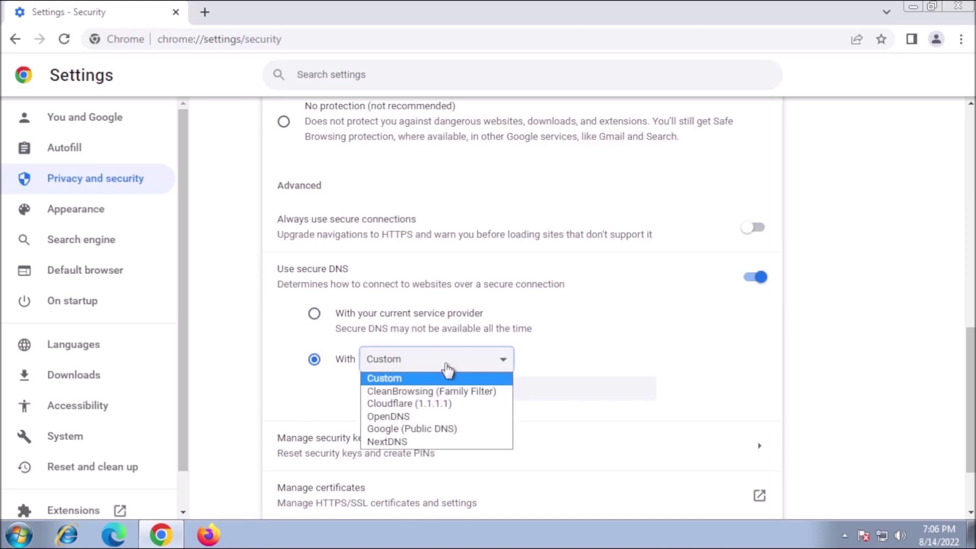
pyautogui.click(451, 405)
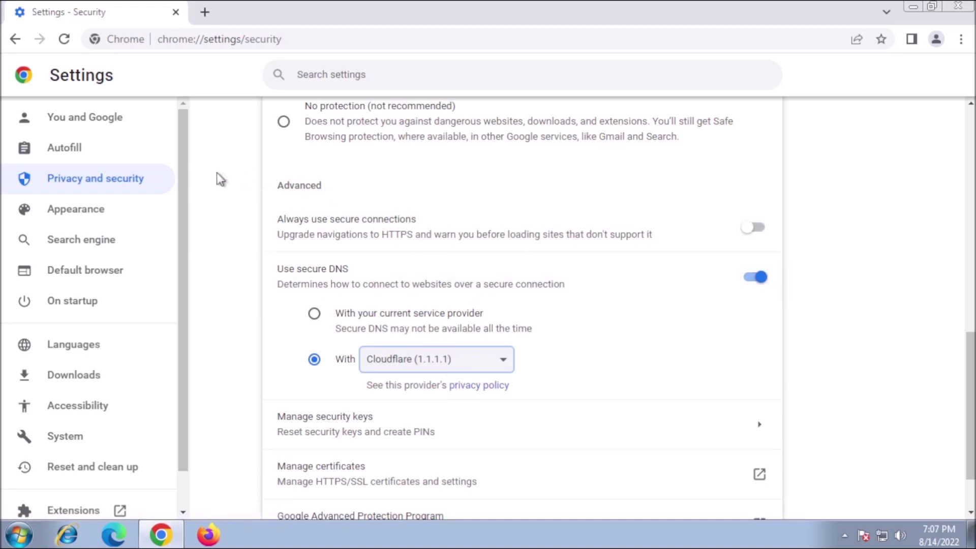
pyautogui.click(135, 181)
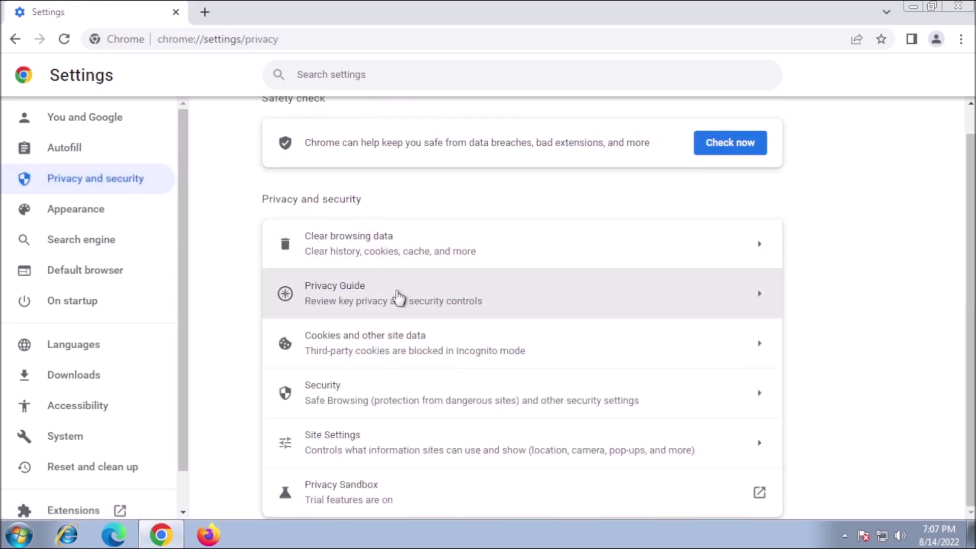
# Under Cookies and other site data, turn on sending Do Not Track requests
pyautogui.click(404, 348)
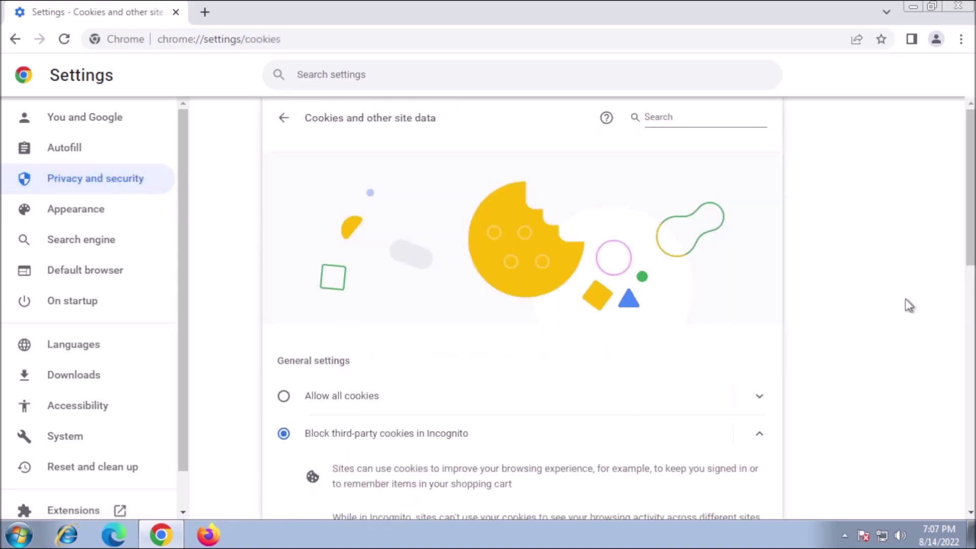
pyautogui.moveTo(967, 270); pyautogui.dragTo(946, 397)
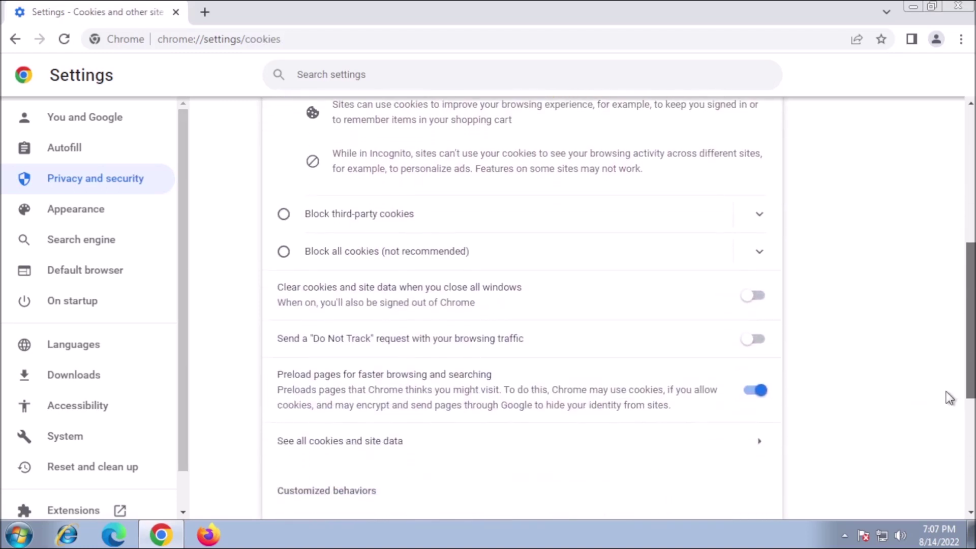
pyautogui.click(770, 336)
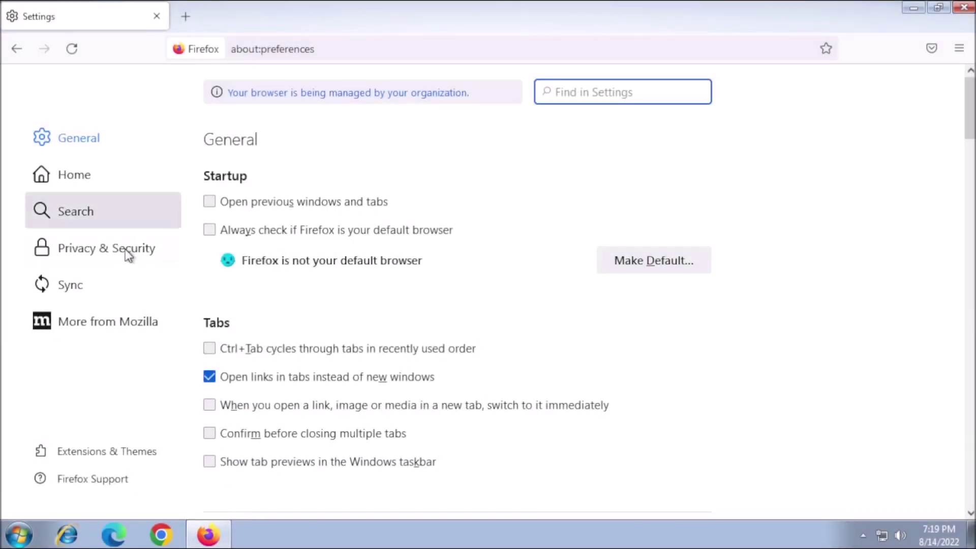
# Set Firefox tracking protection to Strict and Do Not Track to Always
pyautogui.click(123, 252)
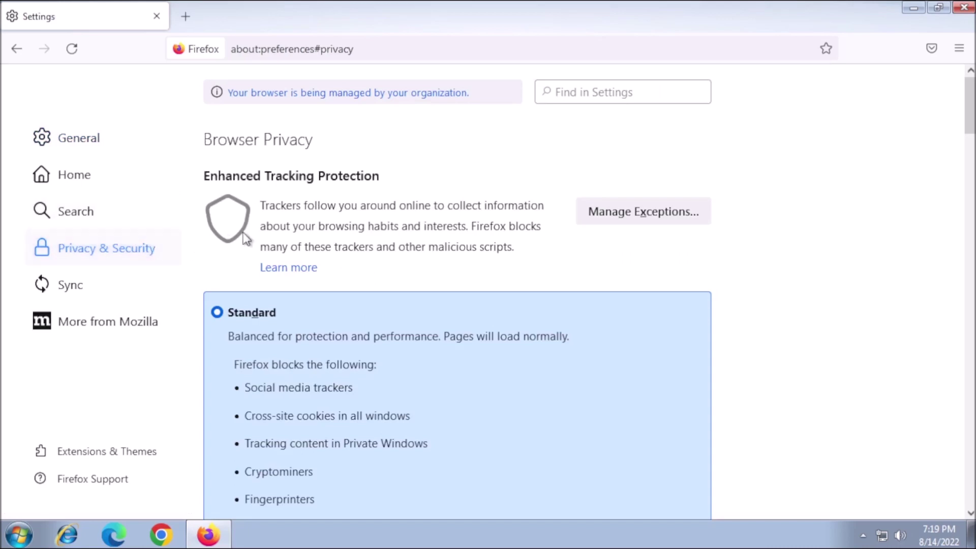
pyautogui.moveTo(965, 125); pyautogui.dragTo(961, 179)
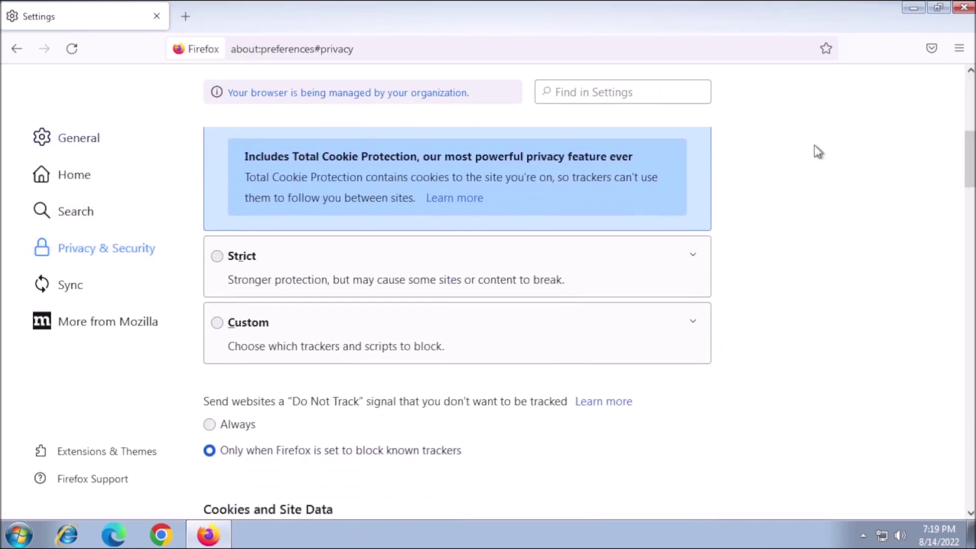
pyautogui.click(218, 266)
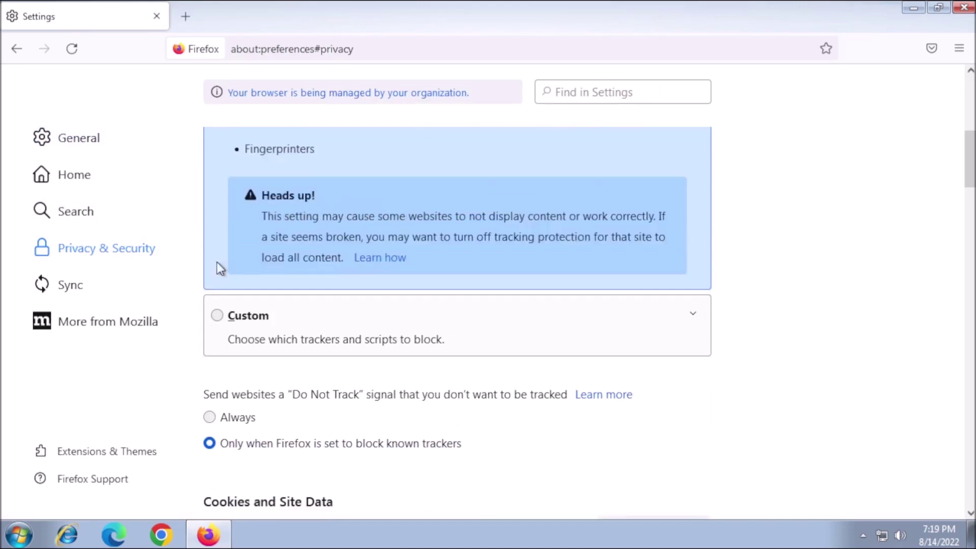
pyautogui.moveTo(970, 174); pyautogui.dragTo(973, 200)
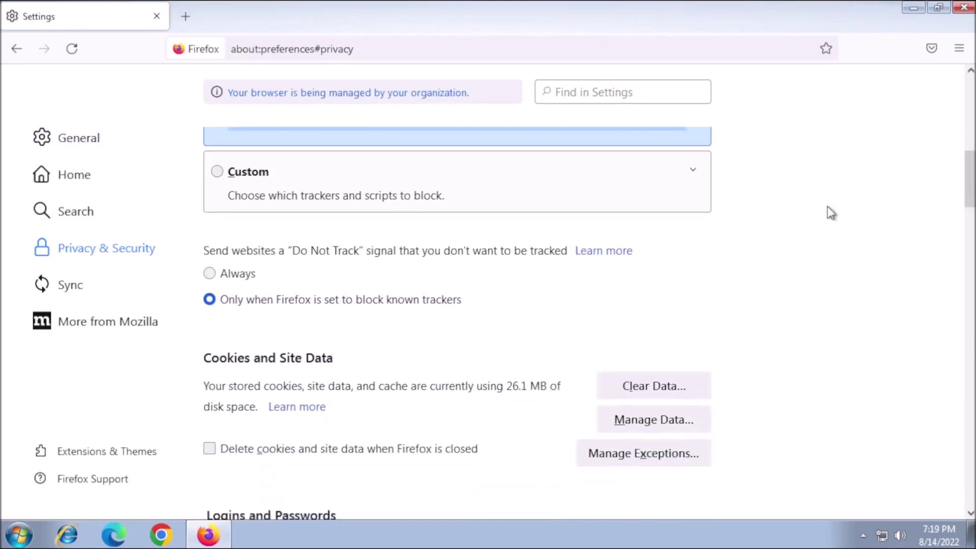
pyautogui.click(210, 276)
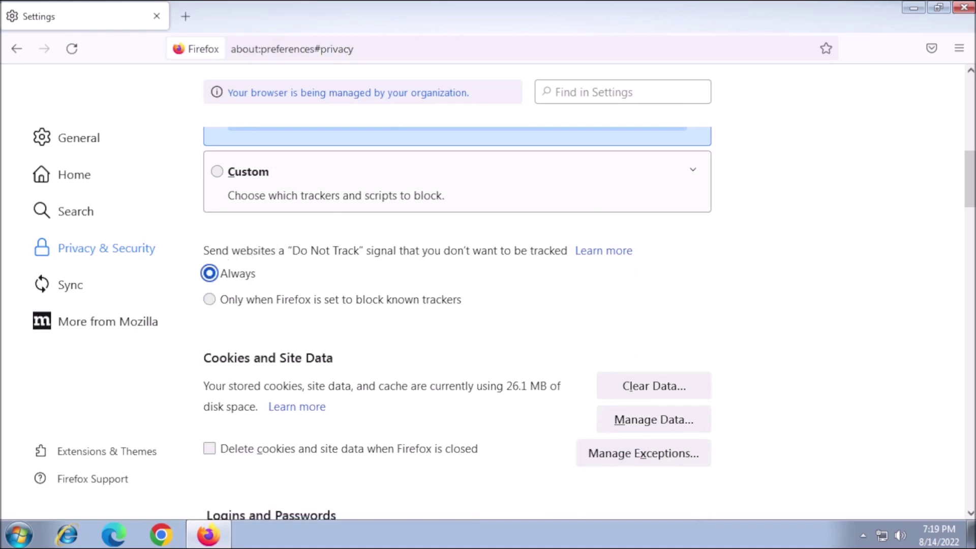
pyautogui.click(81, 141)
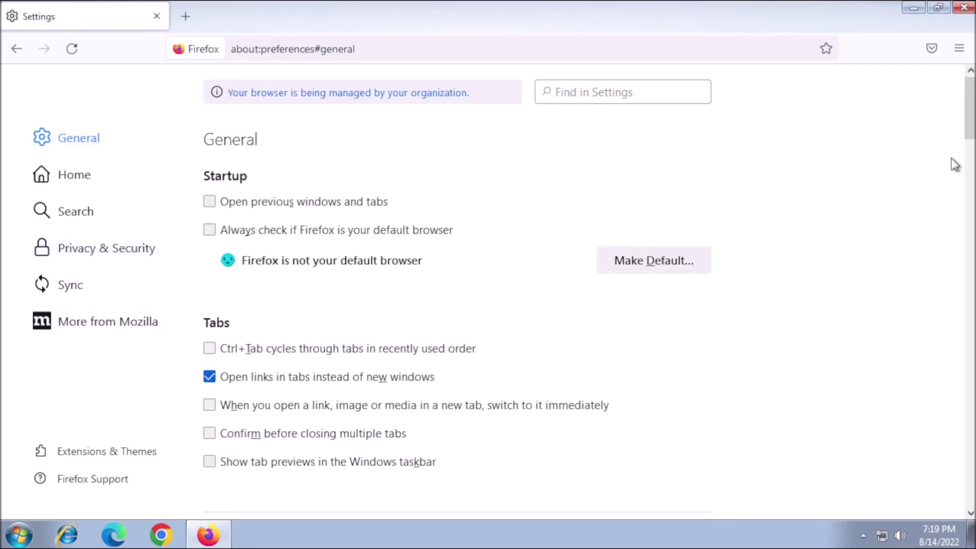
pyautogui.moveTo(970, 137); pyautogui.dragTo(962, 508)
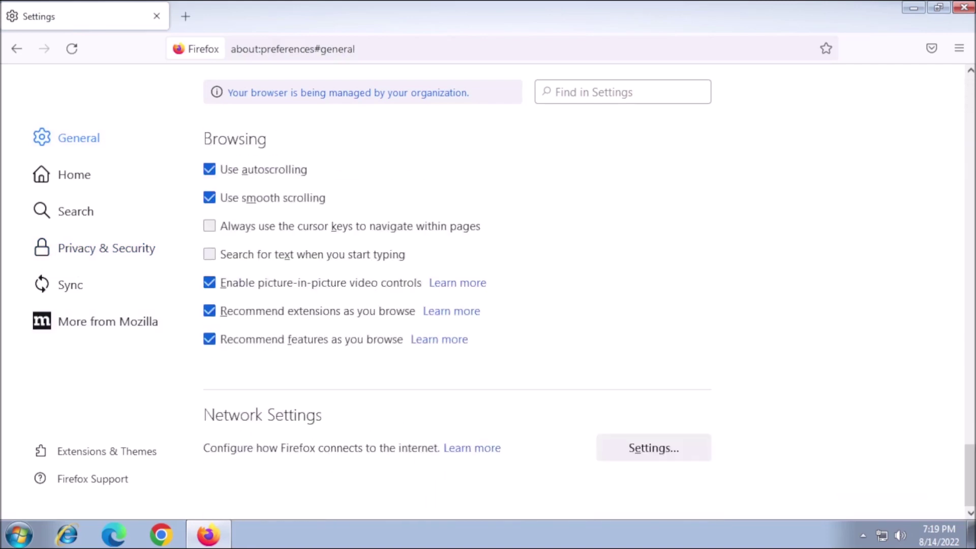
# In Network Settings, enable DNS over HTTPS keeping Cloudflare (Default) and confirm
pyautogui.click(658, 448)
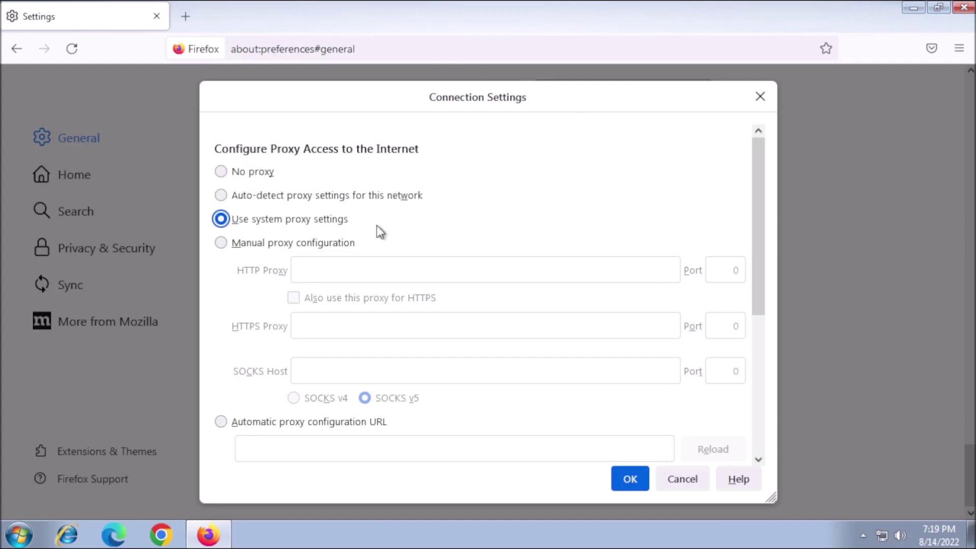
pyautogui.moveTo(757, 259); pyautogui.dragTo(777, 402)
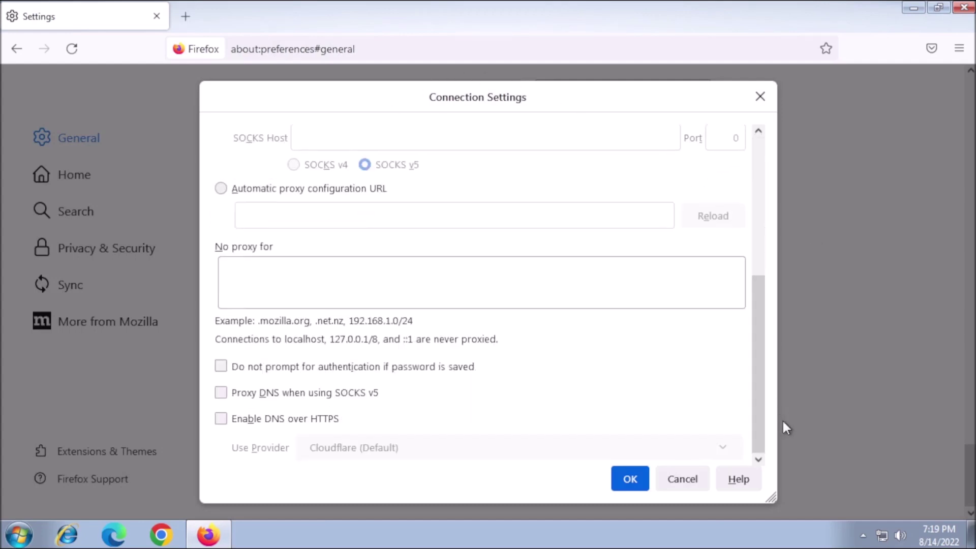
pyautogui.click(222, 420)
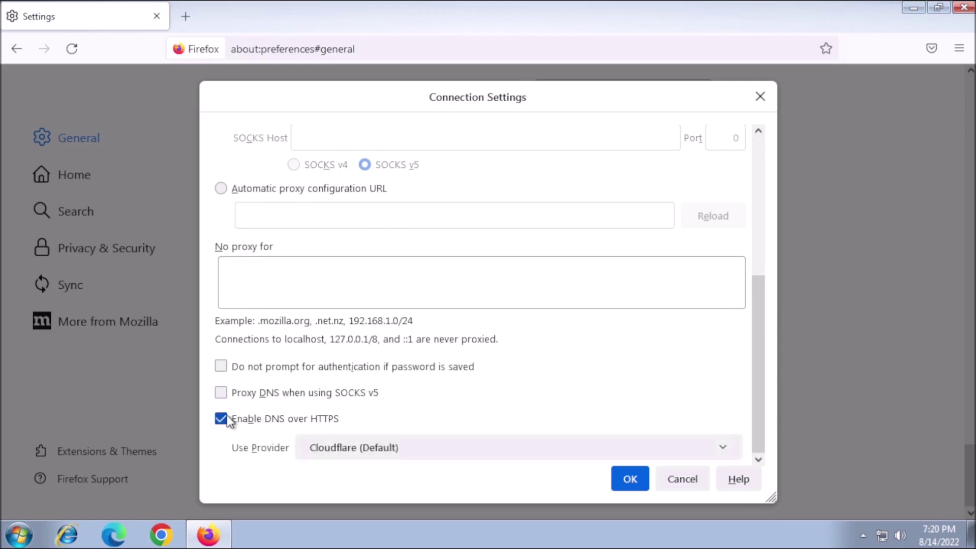
pyautogui.click(720, 449)
pyautogui.click(412, 385)
pyautogui.click(629, 480)
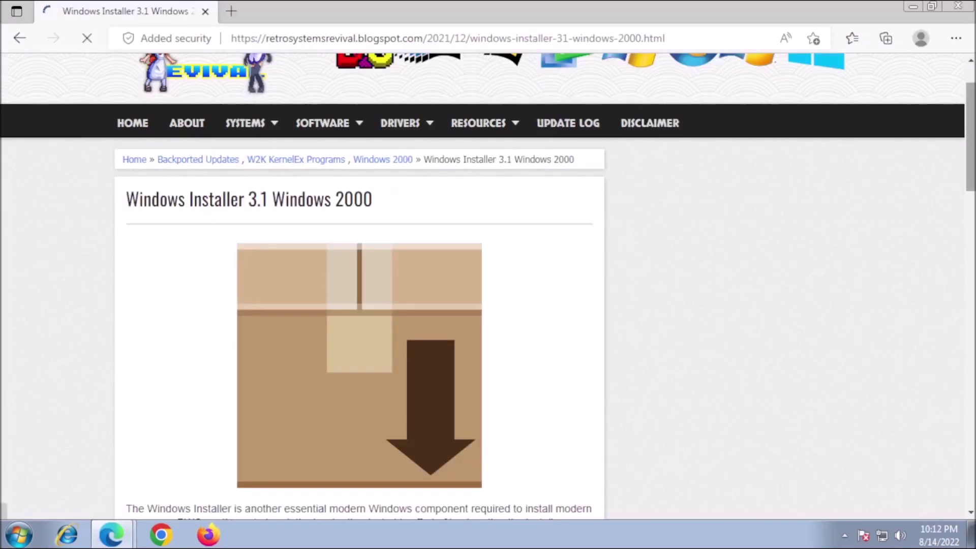
pyautogui.scroll(1, 489, 305)
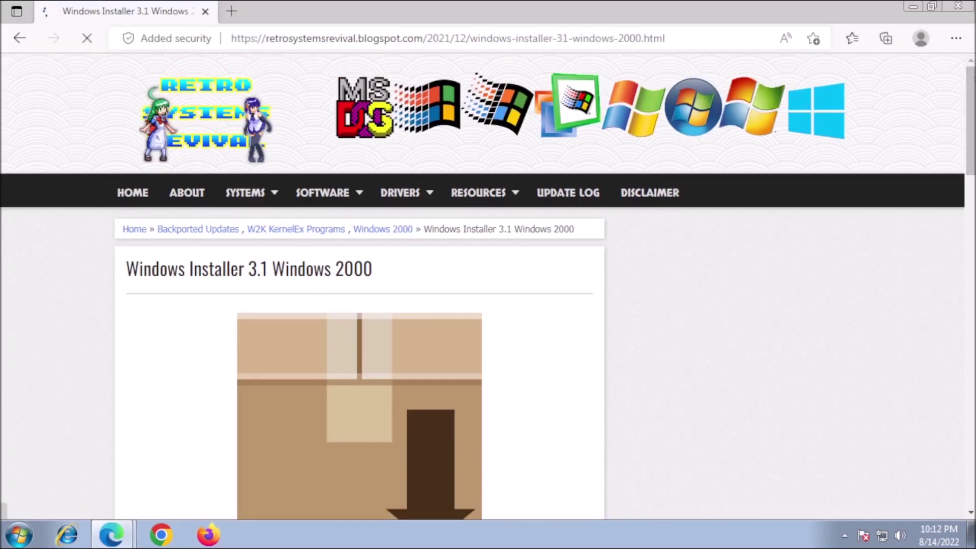
pyautogui.scroll(-1, 489, 293)
pyautogui.moveTo(970, 122); pyautogui.dragTo(972, 489)
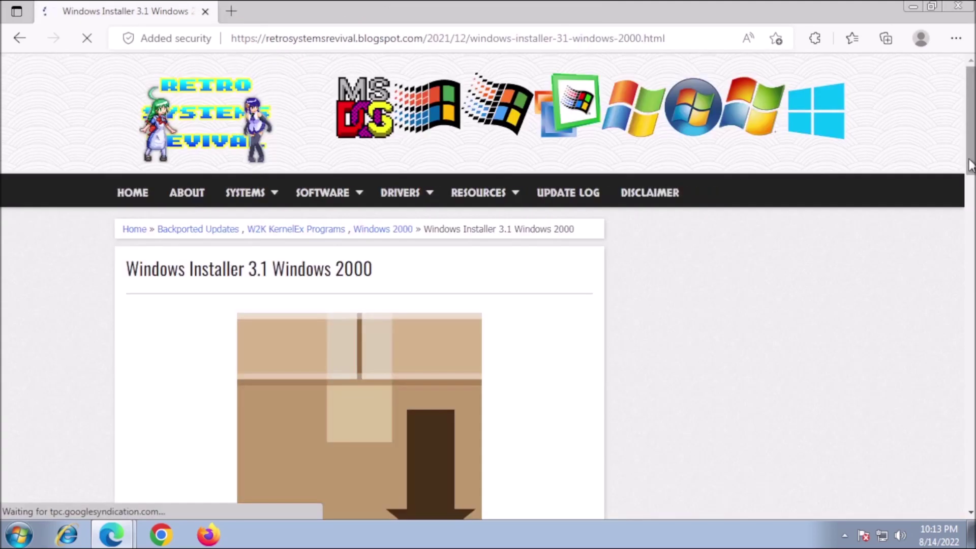
pyautogui.moveTo(970, 164); pyautogui.dragTo(963, 370)
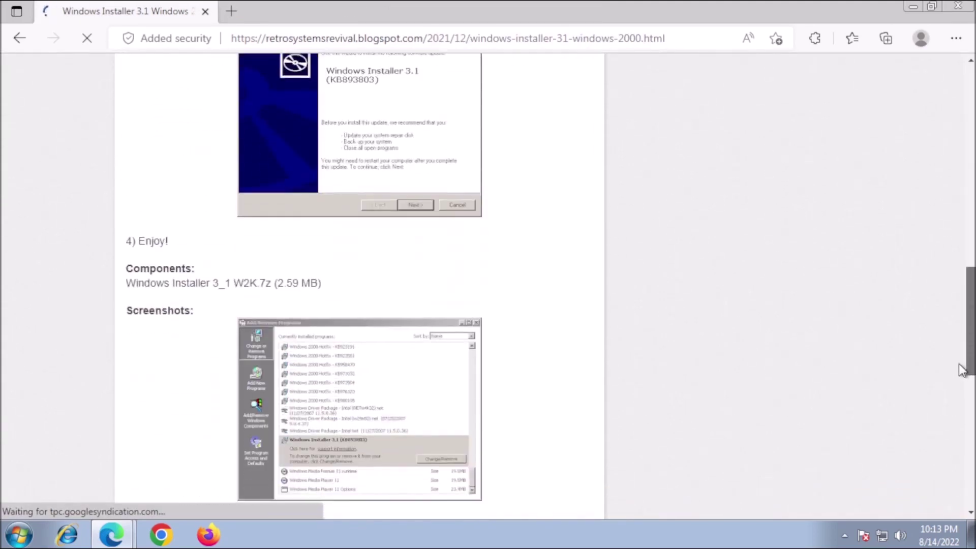
pyautogui.scroll(-3, 963, 370)
pyautogui.scroll(-3, 963, 370)
pyautogui.scroll(-2, 963, 369)
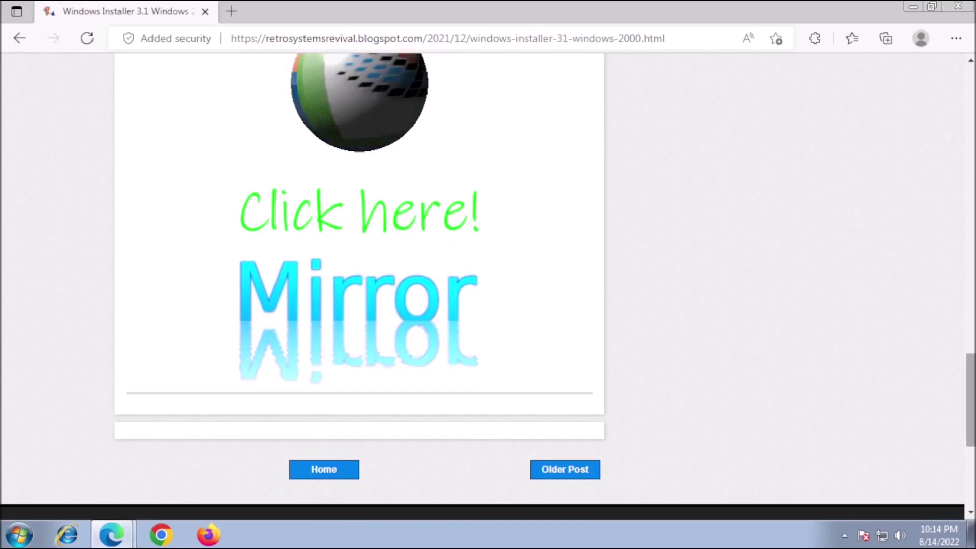
pyautogui.scroll(-2, 513, 330)
pyautogui.scroll(-2, 513, 330)
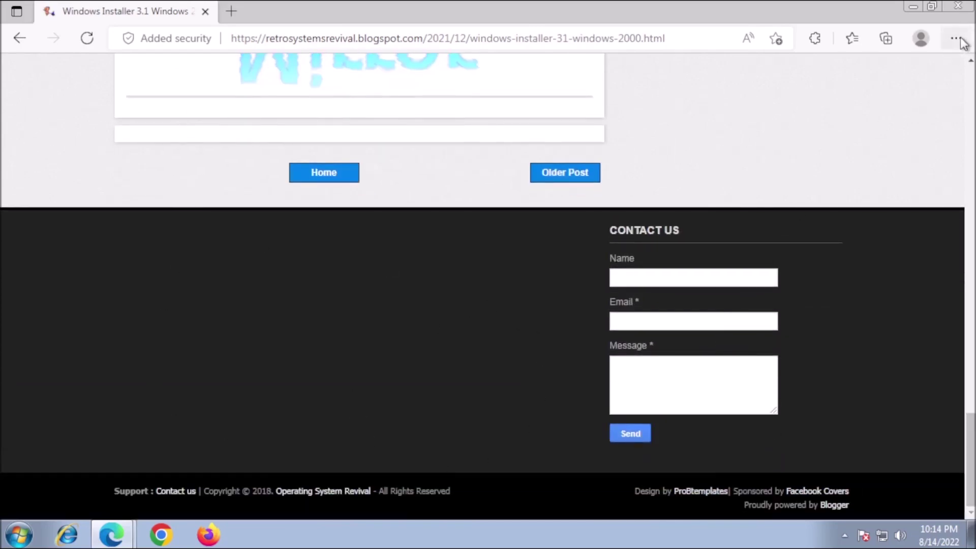
# From the Extensions toolbar button, open the Adblock Plus options page
pyautogui.click(816, 41)
pyautogui.click(814, 95)
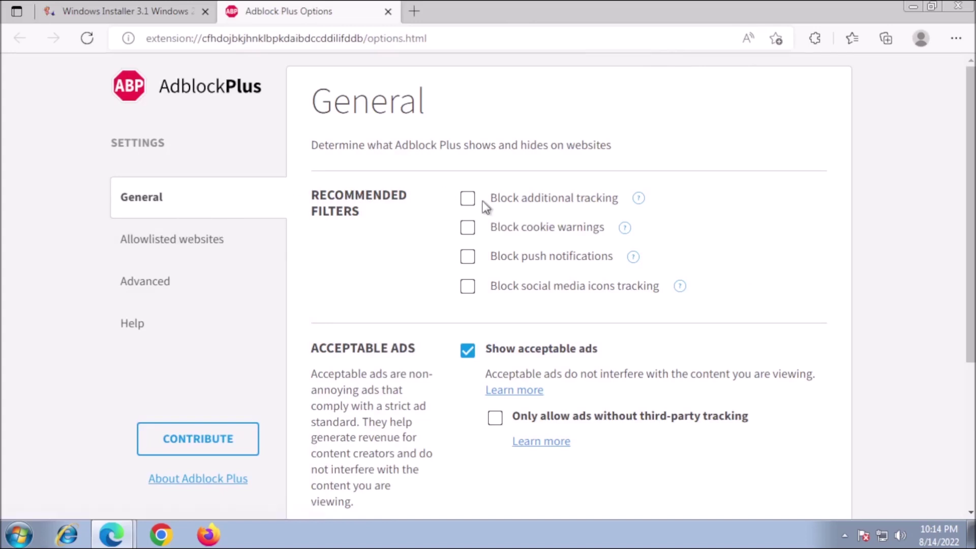
# Turn on blocking of additional tracking and push notifications, and allow only ads without third-party tracking
pyautogui.click(468, 200)
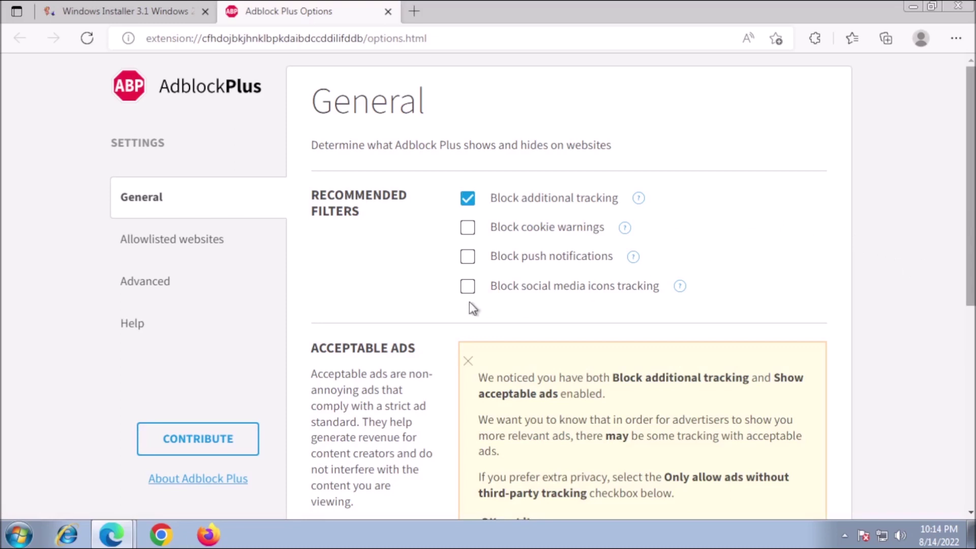
pyautogui.click(468, 261)
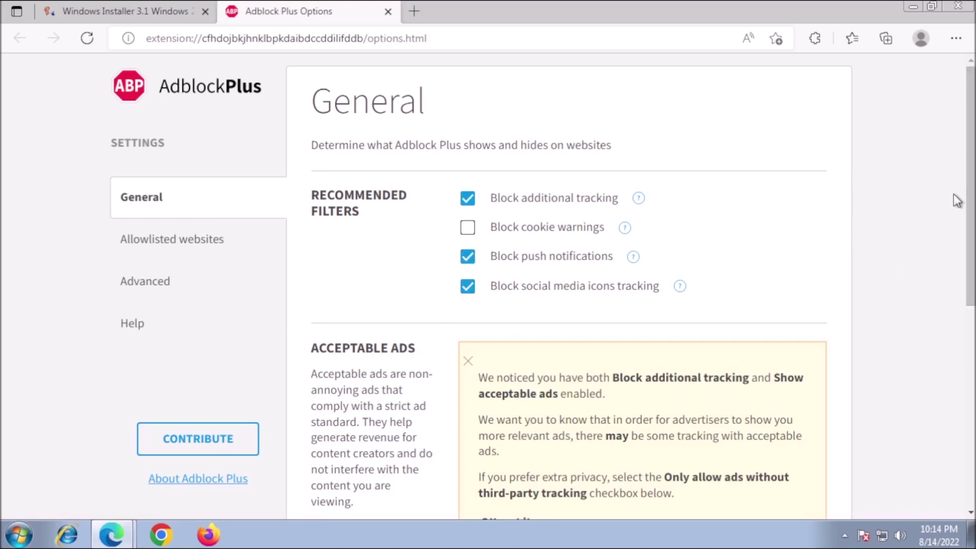
pyautogui.moveTo(969, 200); pyautogui.dragTo(958, 300)
pyautogui.scroll(-1, 957, 299)
pyautogui.scroll(-1, 939, 341)
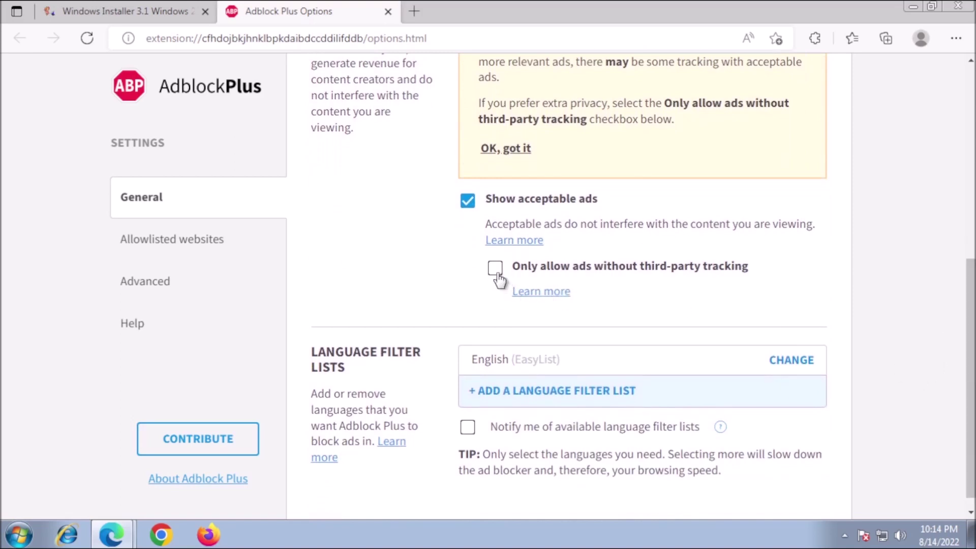
pyautogui.click(496, 270)
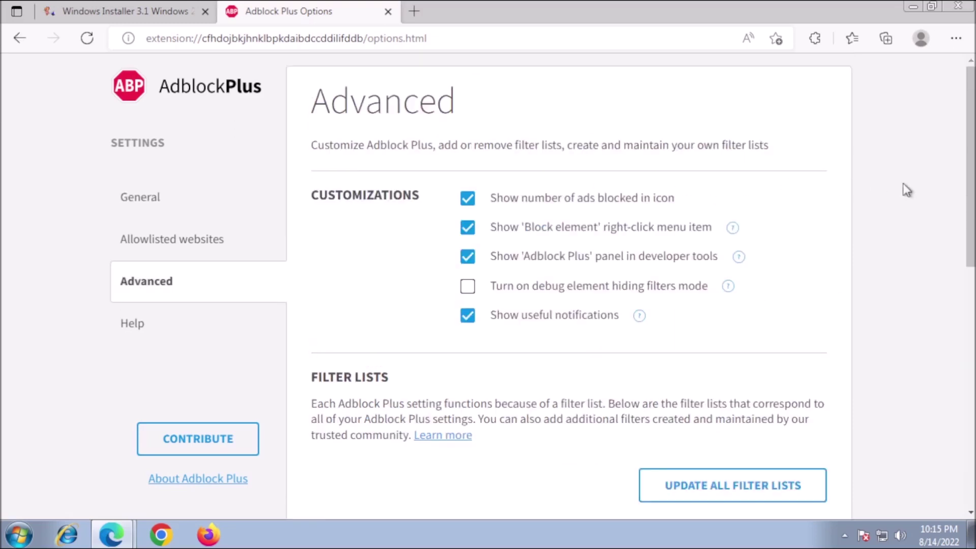
pyautogui.moveTo(967, 183); pyautogui.dragTo(968, 343)
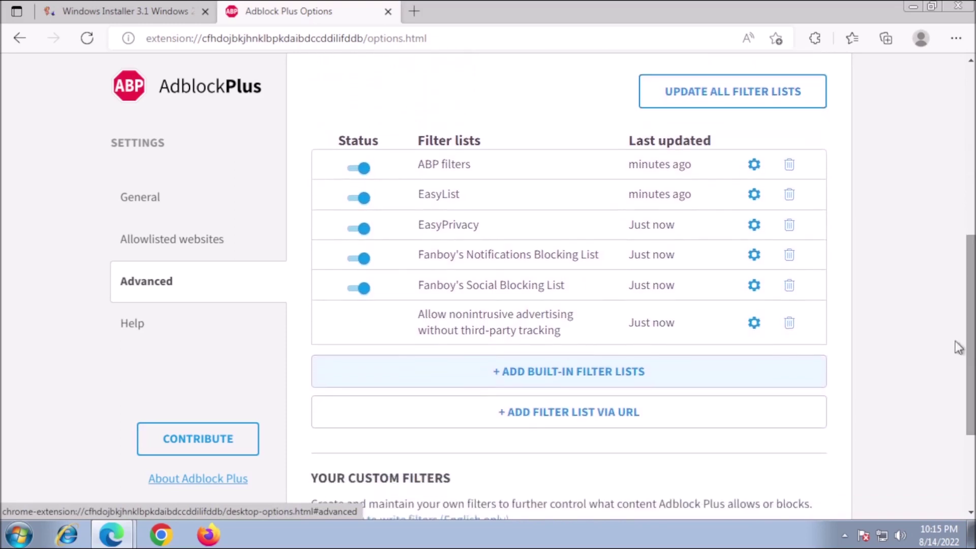
# Subscribe to the ABP filters anti-circumvention list from the known subscriptions page
pyautogui.click(562, 380)
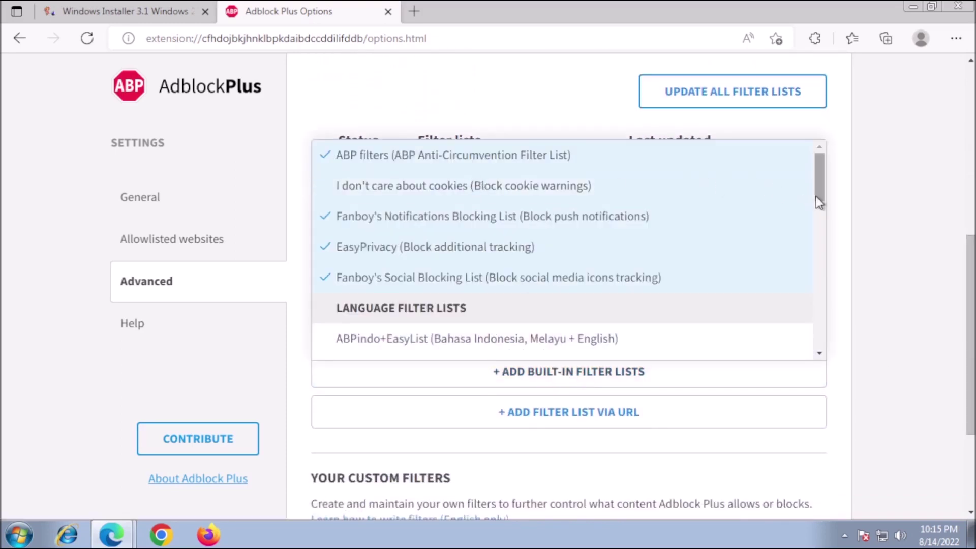
pyautogui.moveTo(818, 202); pyautogui.dragTo(820, 360)
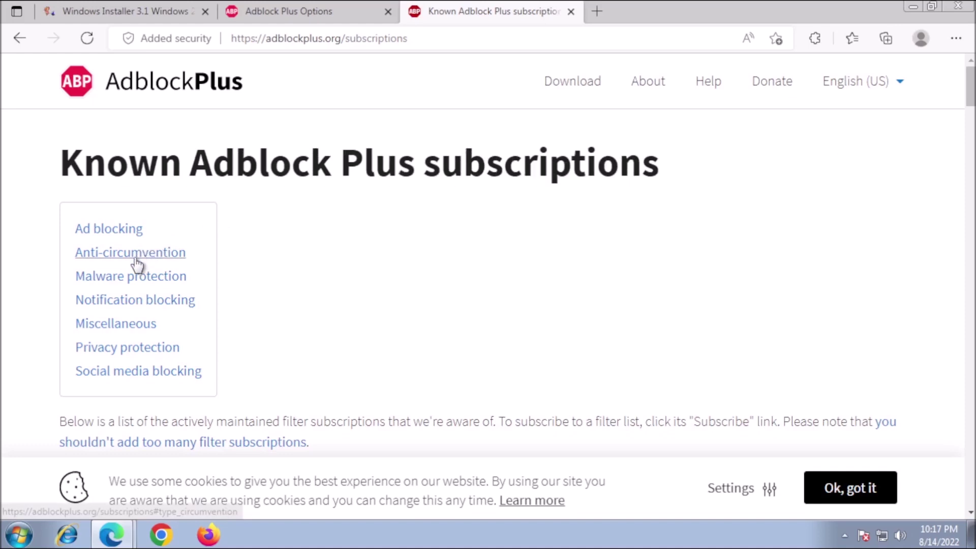
pyautogui.click(134, 254)
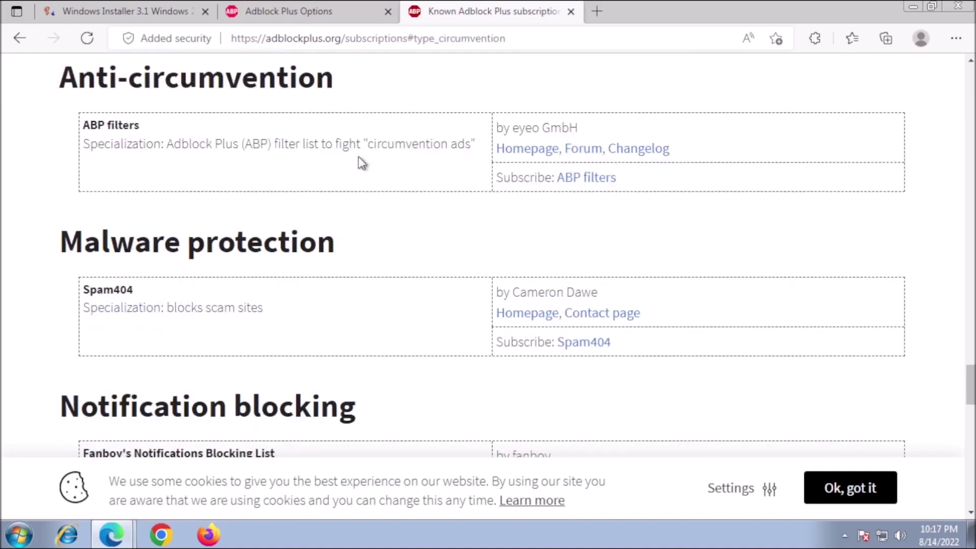
pyautogui.click(577, 180)
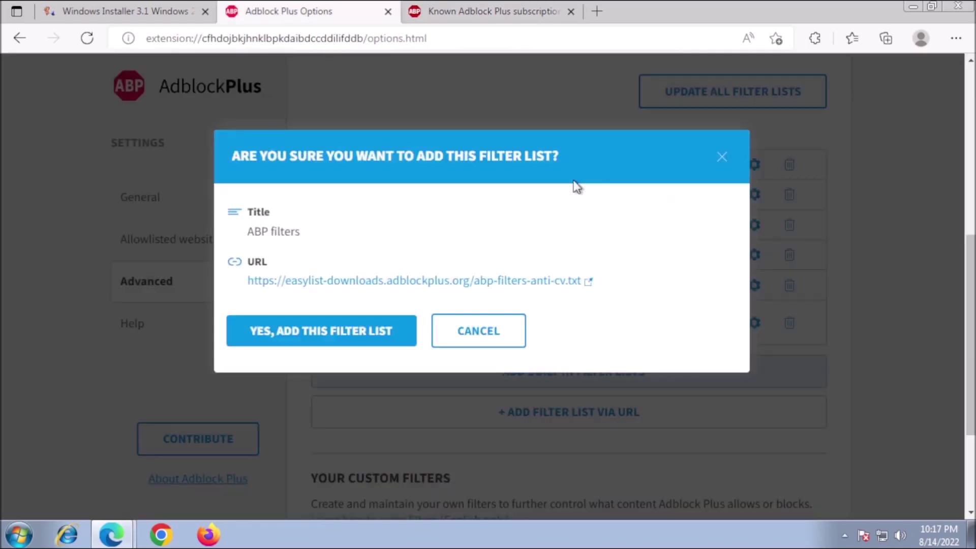
pyautogui.click(351, 331)
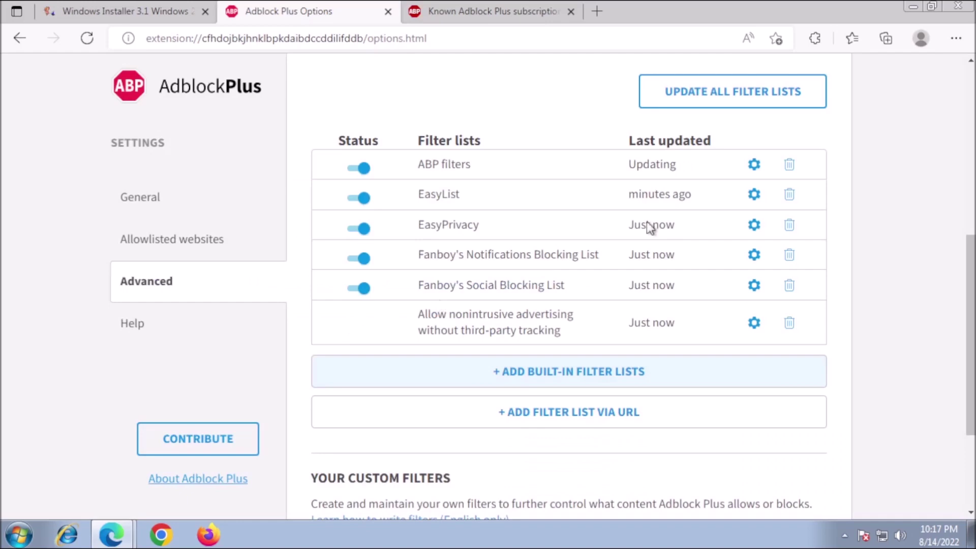
# Subscribe to the Spam404 malware protection list as well
pyautogui.click(465, 9)
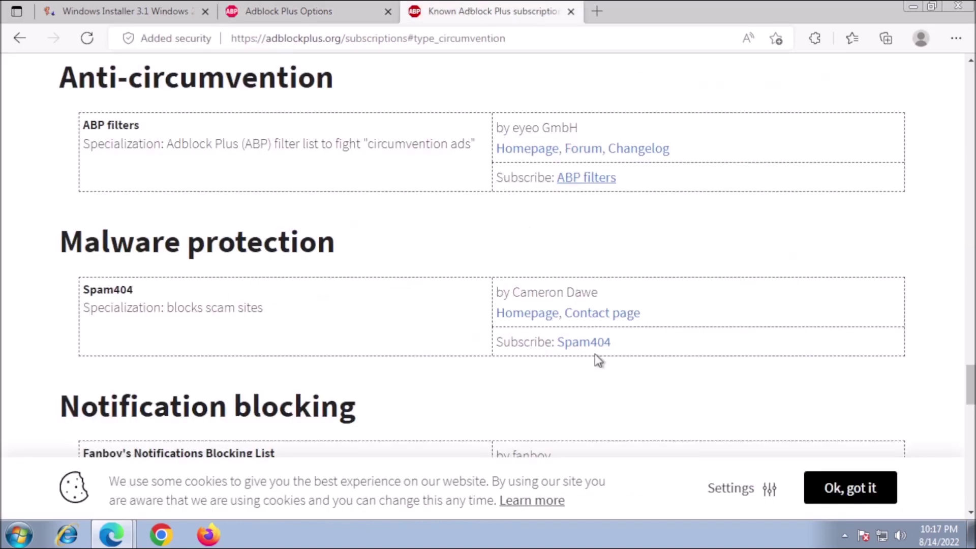
pyautogui.click(586, 346)
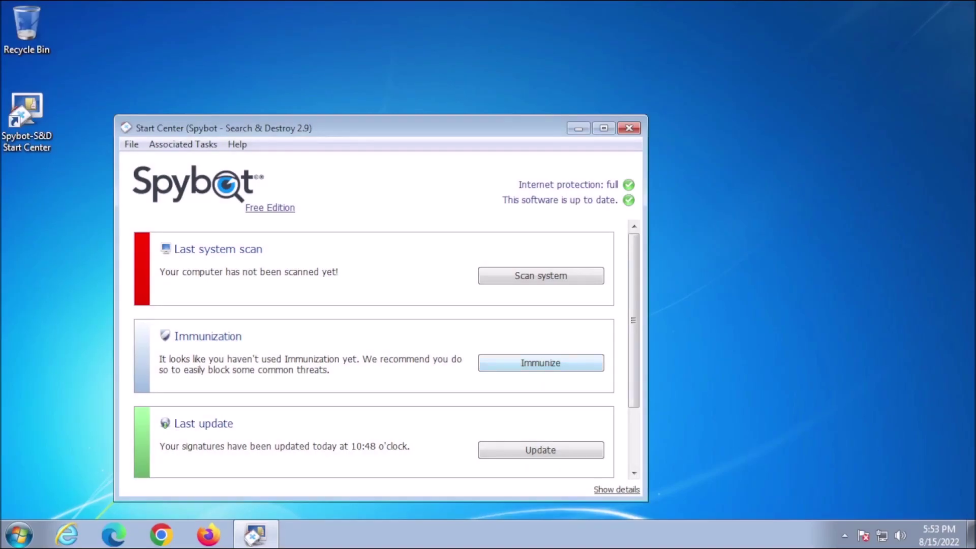
# Run Spybot's Full Immunization, allowing it through the UAC prompt
pyautogui.click(579, 365)
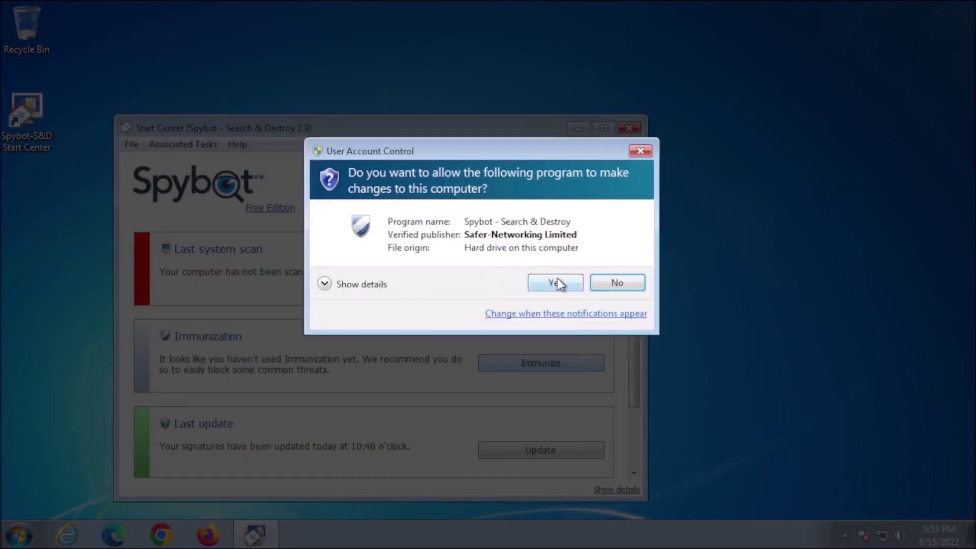
pyautogui.click(556, 283)
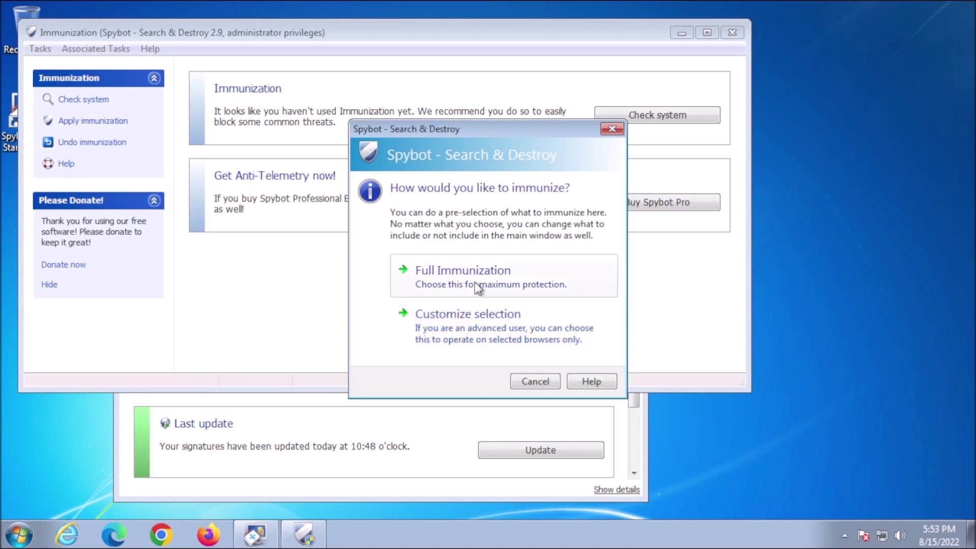
pyautogui.click(478, 284)
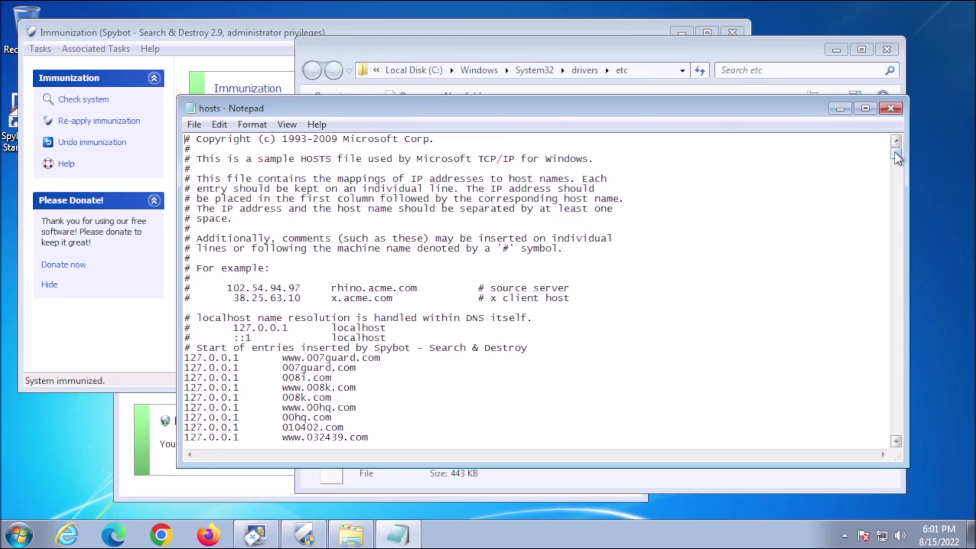
pyautogui.scroll(-15, 895, 155)
pyautogui.scroll(-10, 894, 156)
pyautogui.scroll(-5, 781, 316)
pyautogui.scroll(-5, 831, 340)
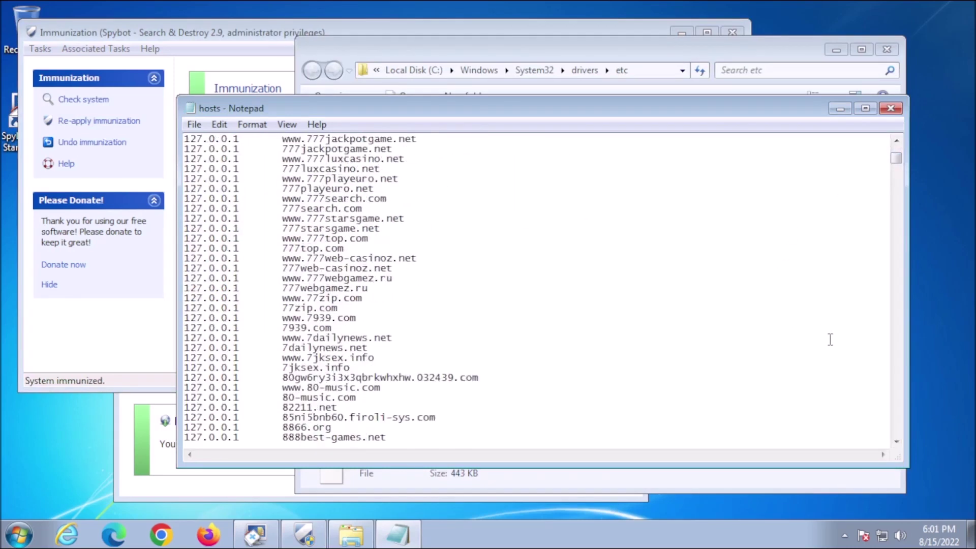
pyautogui.scroll(-3, 830, 340)
pyautogui.scroll(-5, 830, 338)
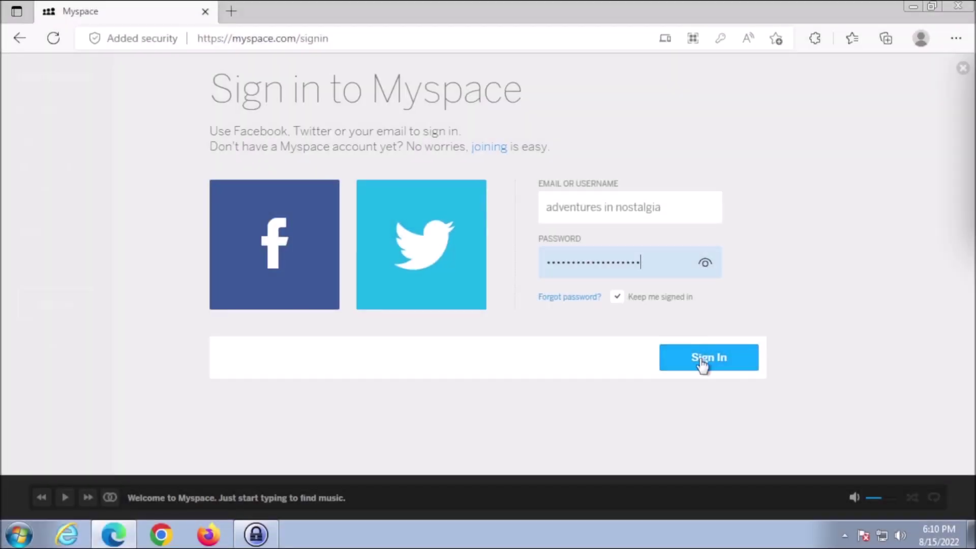
# Sign in to Myspace and bring up the KeePass password database
pyautogui.click(701, 364)
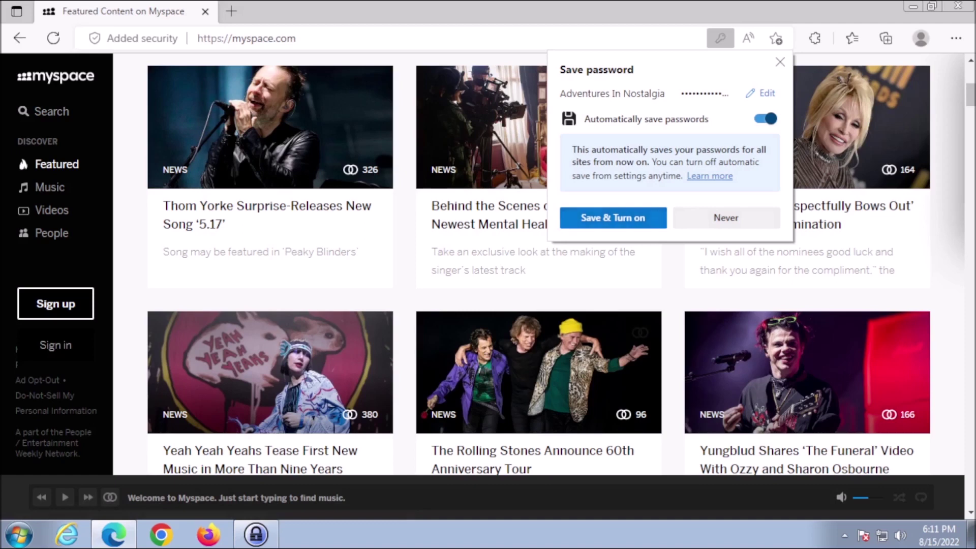
pyautogui.click(256, 534)
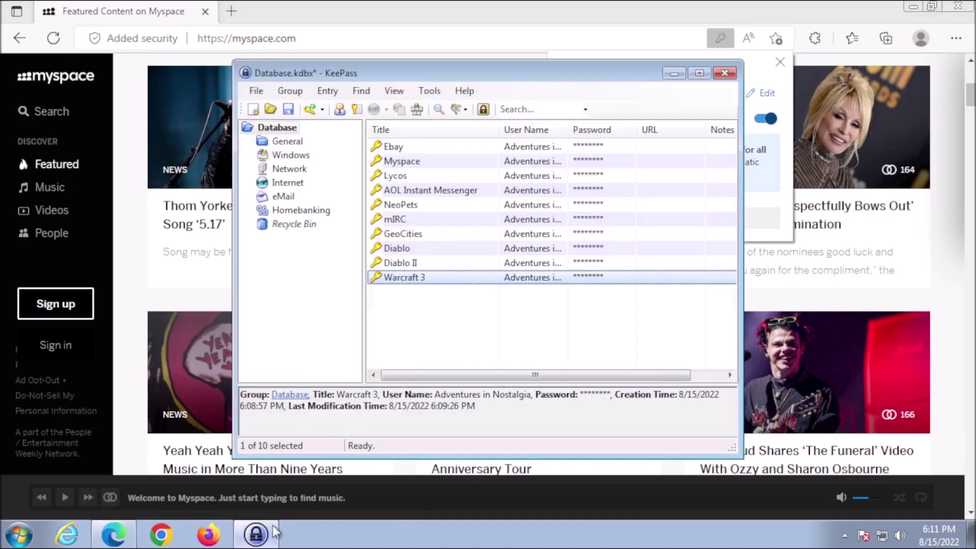
# Add a new KeePass entry with its generated 20-character password and save it
pyautogui.click(914, 8)
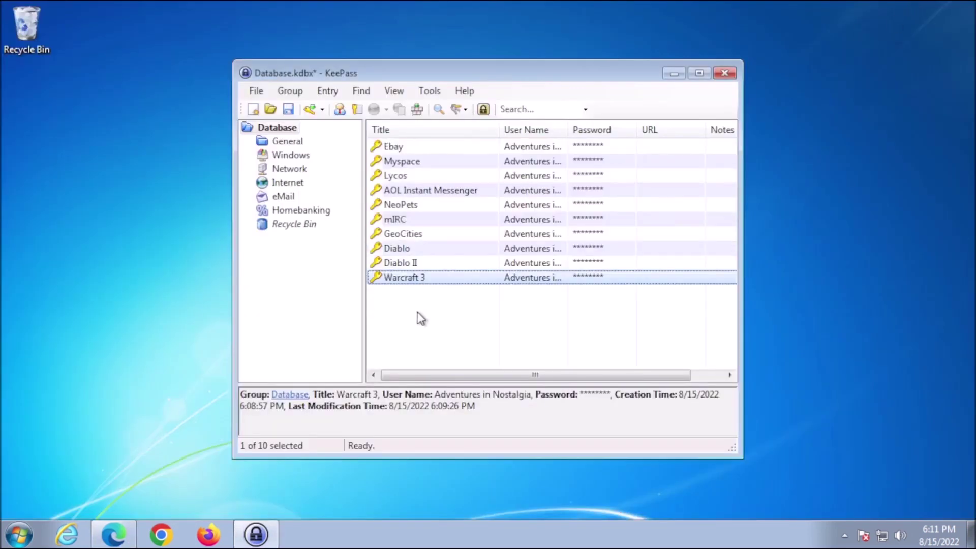
pyautogui.rightClick(401, 319)
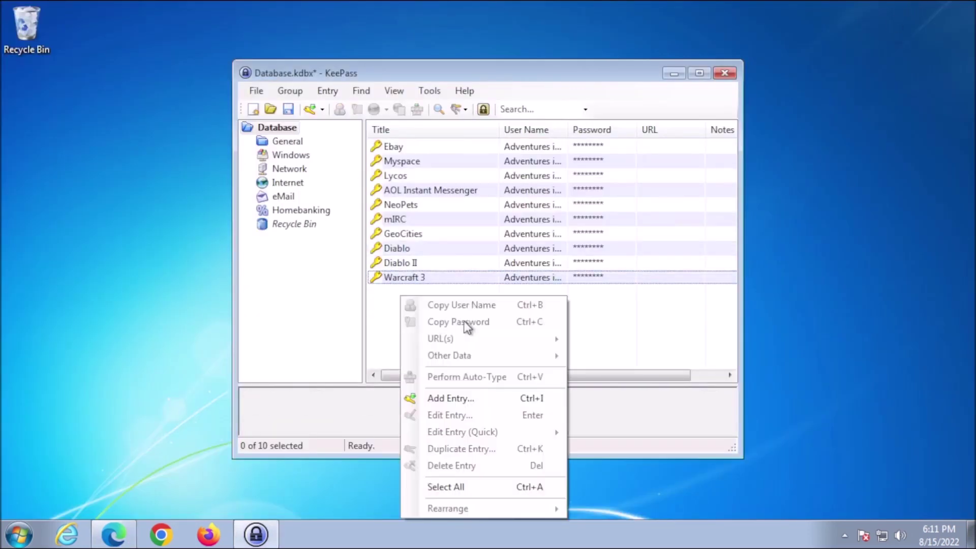
pyautogui.click(514, 398)
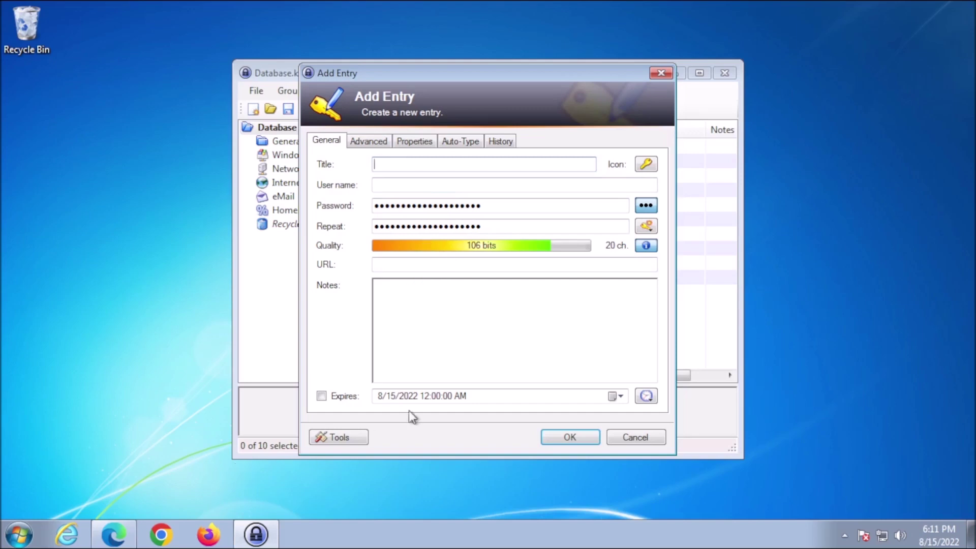
pyautogui.click(561, 437)
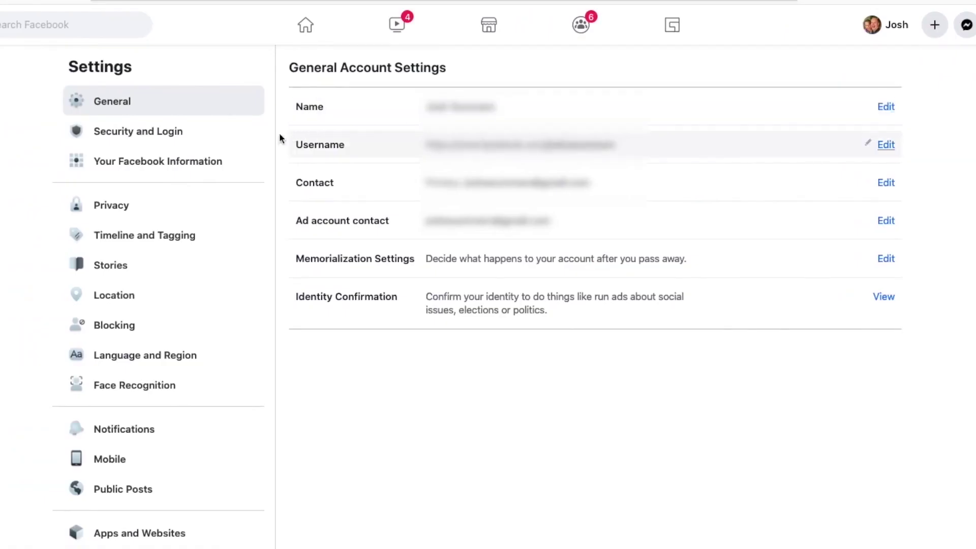
# Go to Facebook's Security and Login settings and start editing Two-Factor Authentication
pyautogui.click(170, 135)
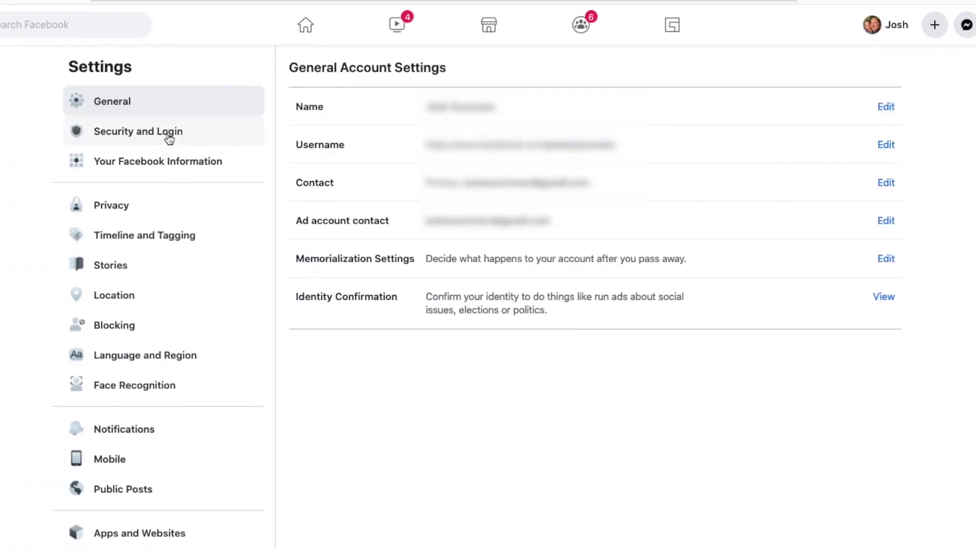
pyautogui.scroll(-3, 170, 137)
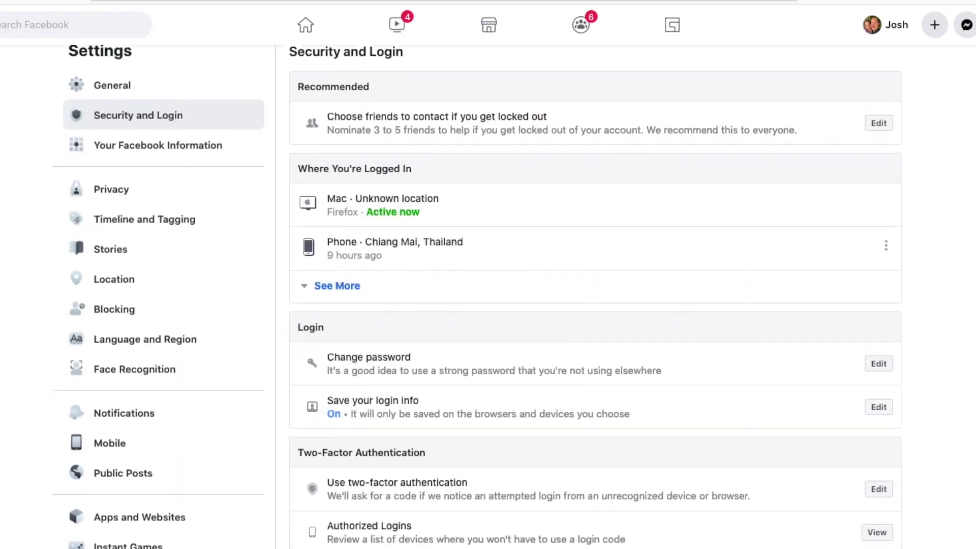
pyautogui.scroll(-3, 935, 296)
pyautogui.scroll(-2, 934, 296)
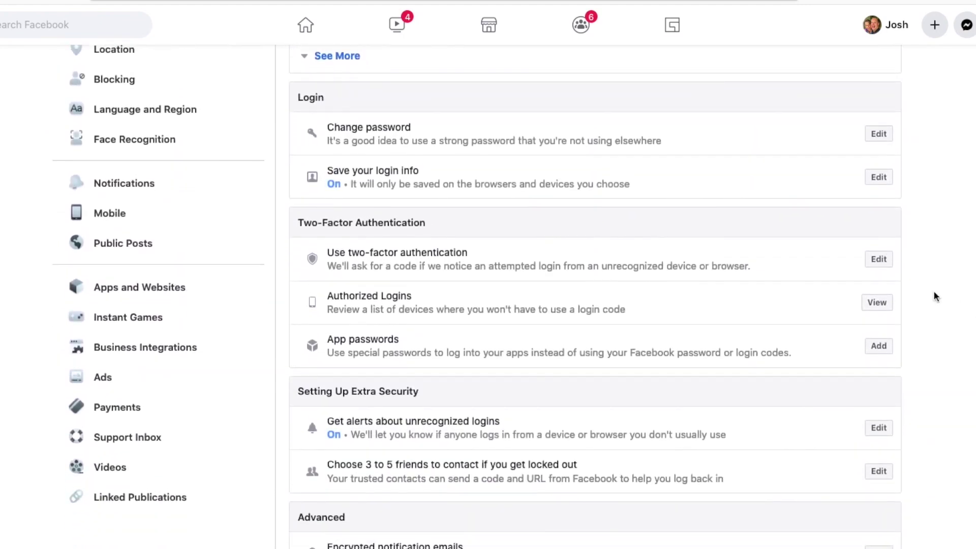
pyautogui.click(876, 264)
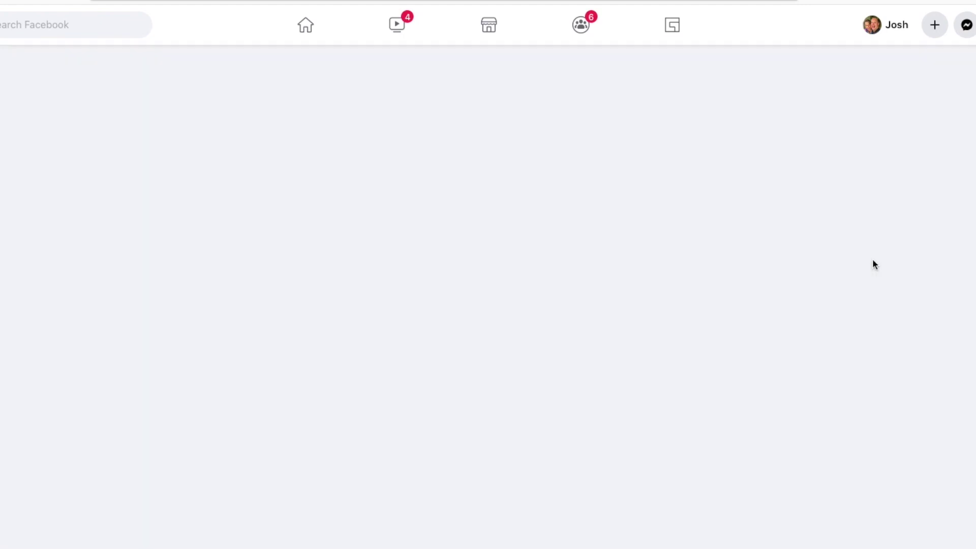